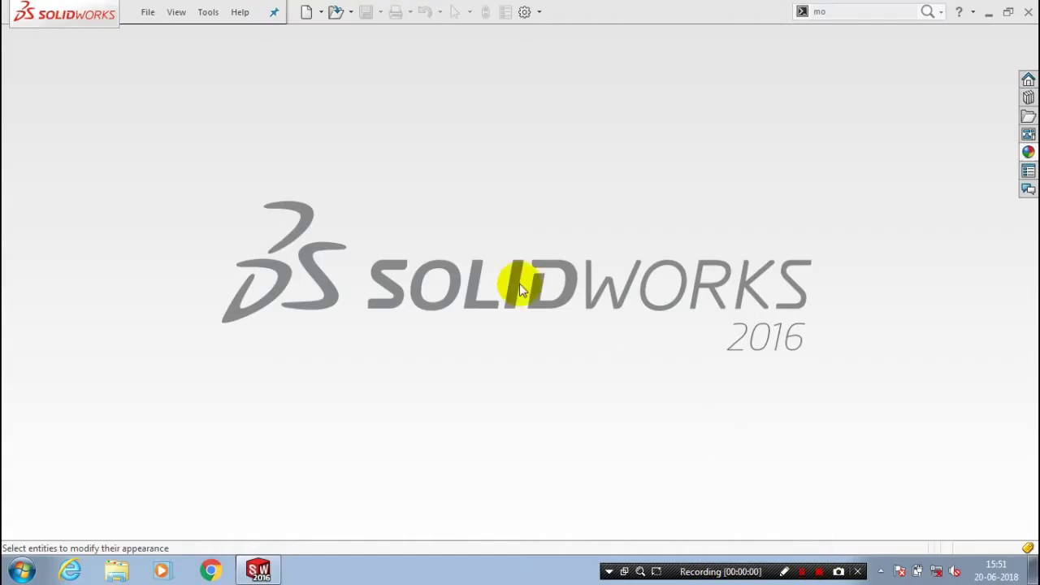
Step: Create a new Part document (Part4) and bring up the Front Plane's options
left_click(148, 11)
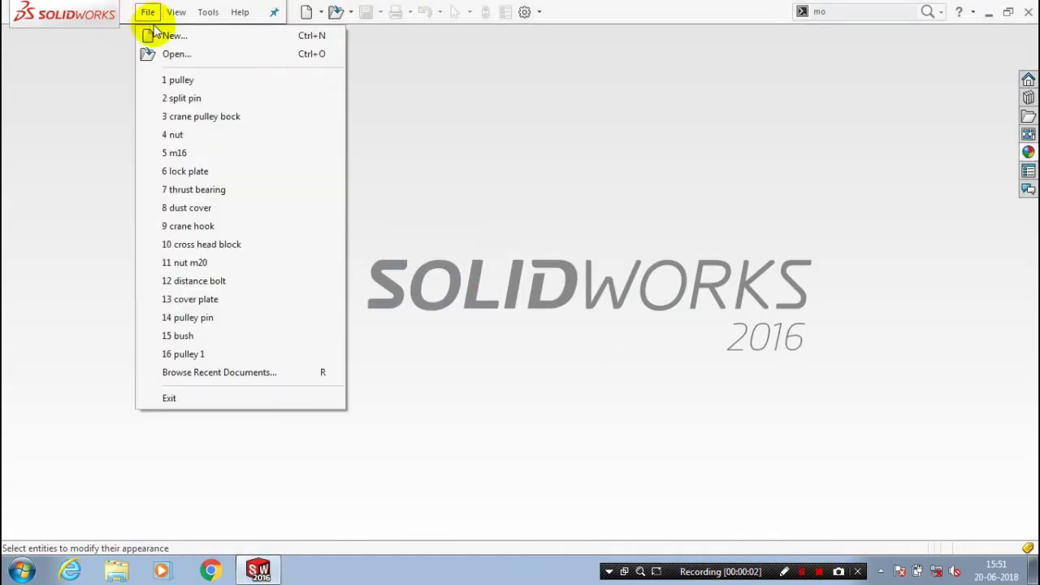
left_click(159, 35)
left_click(100, 177)
left_click(351, 372)
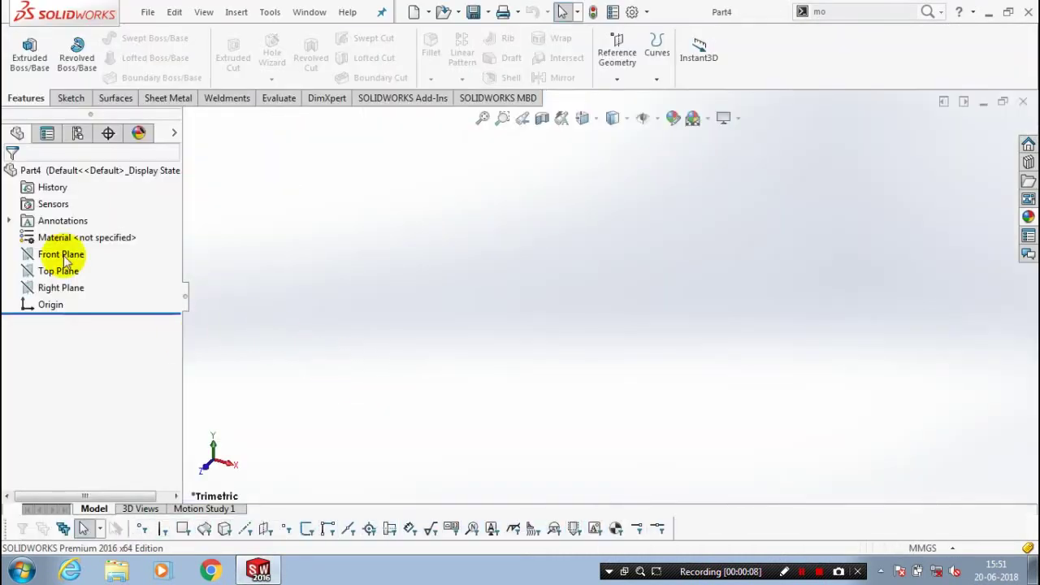
right_click(65, 258)
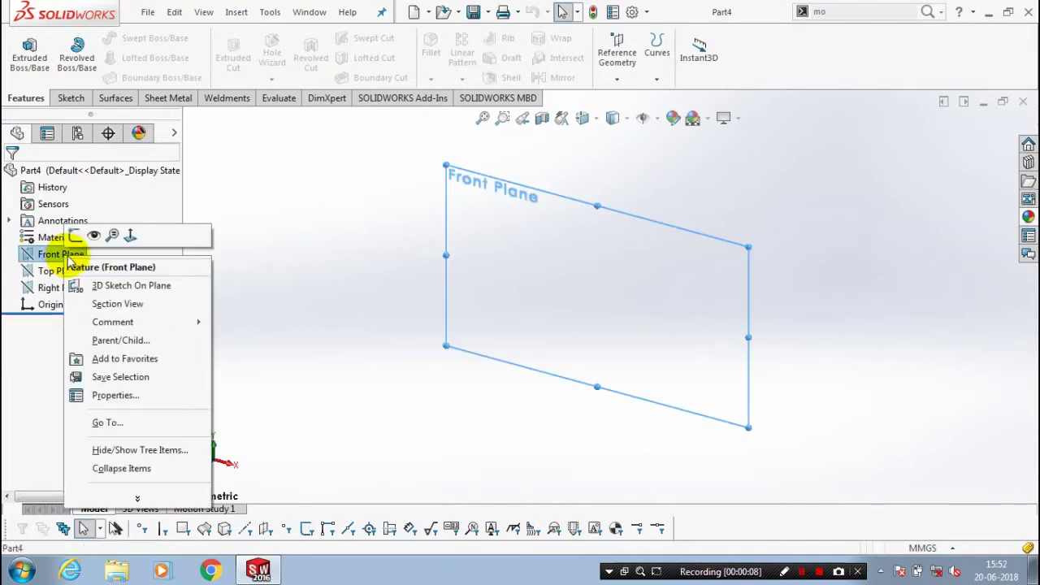
Step: Face the Front Plane and draw the glass axis, rim, sloping bowl side, stem and foot lines
left_click(130, 236)
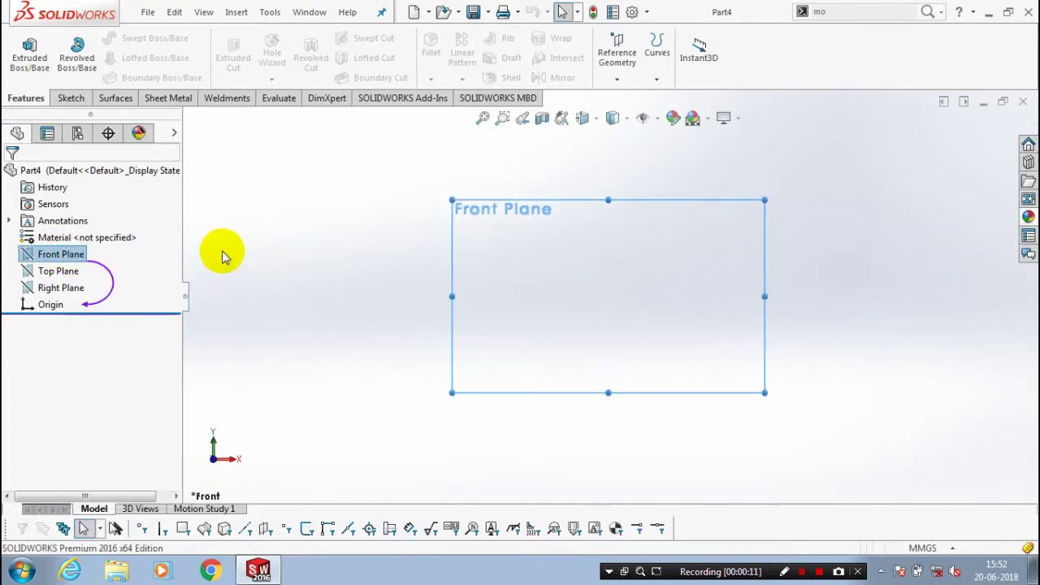
left_click(71, 97)
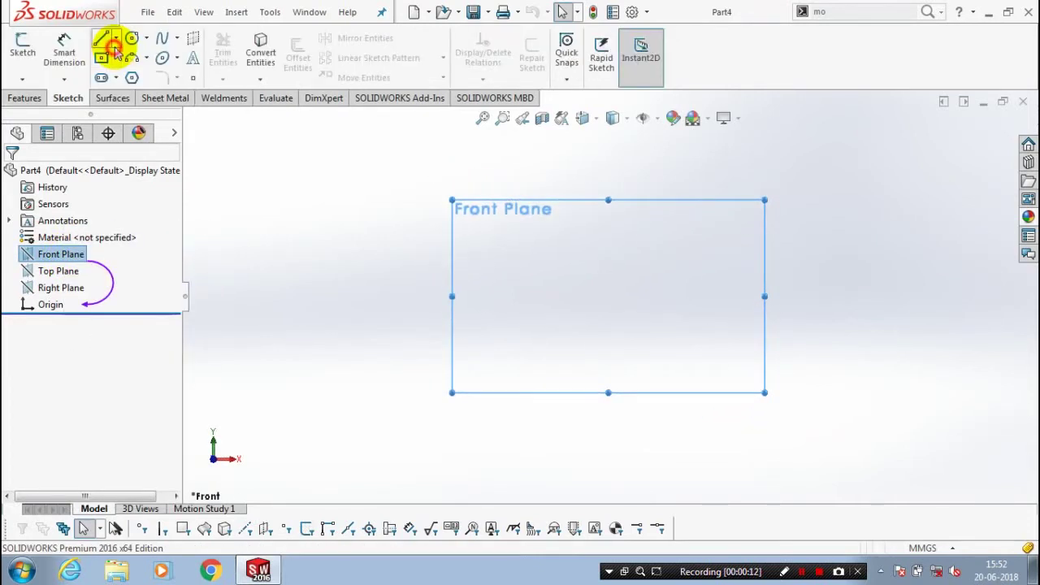
left_click(116, 38)
left_click(125, 57)
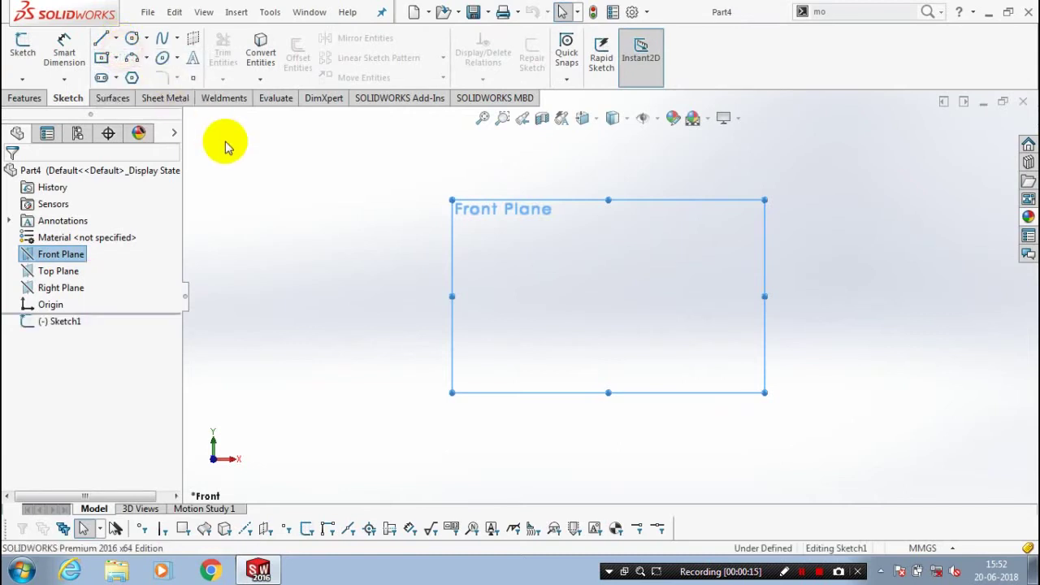
left_click(611, 453)
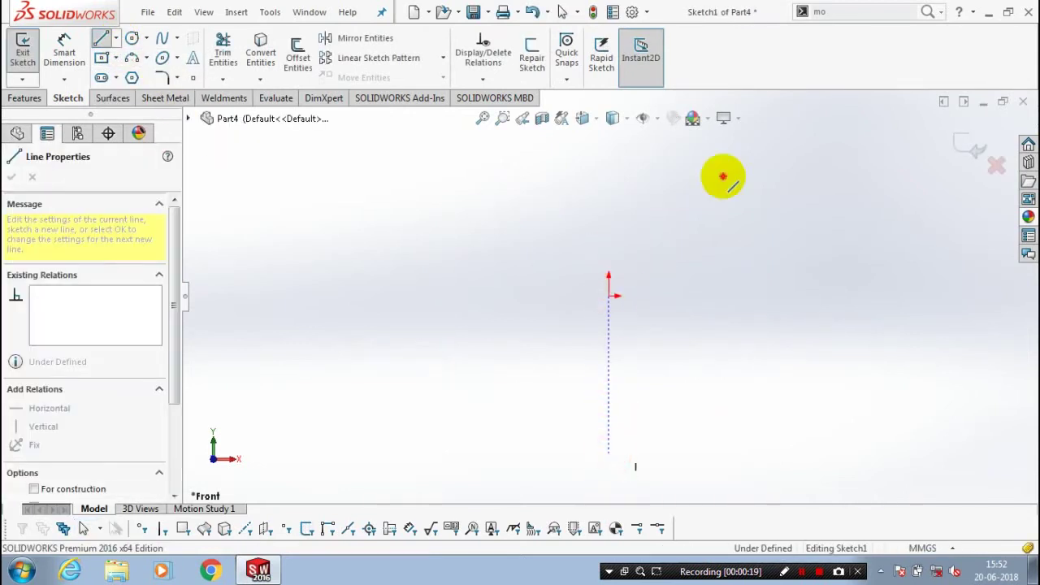
left_click(608, 179)
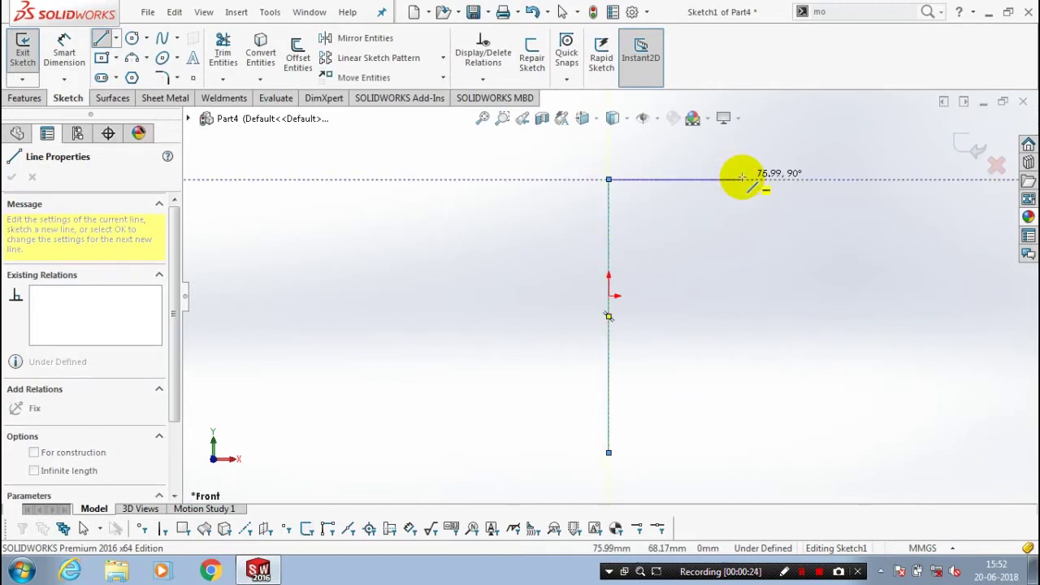
left_click(741, 178)
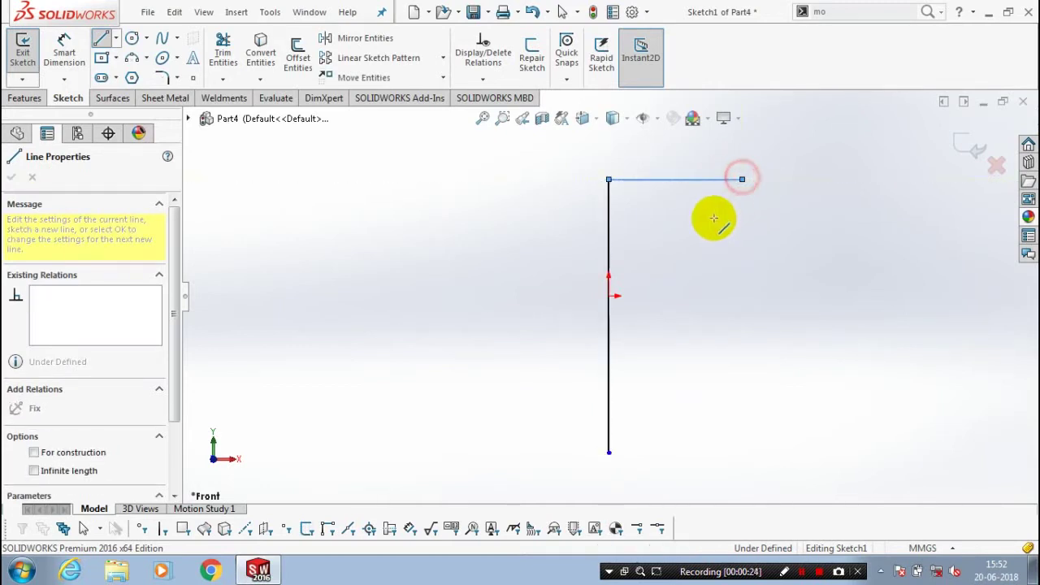
left_click(619, 328)
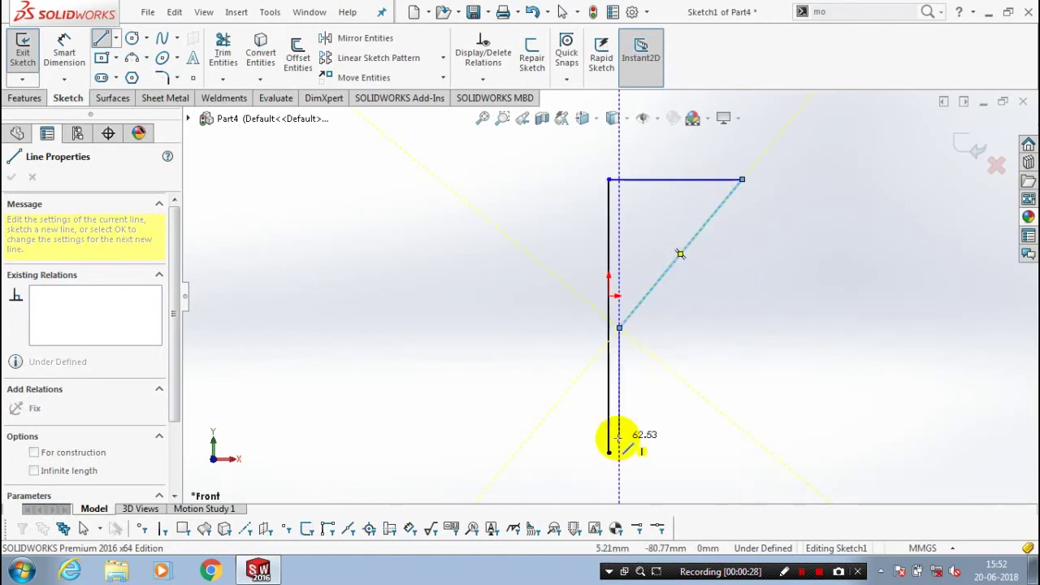
left_click(619, 438)
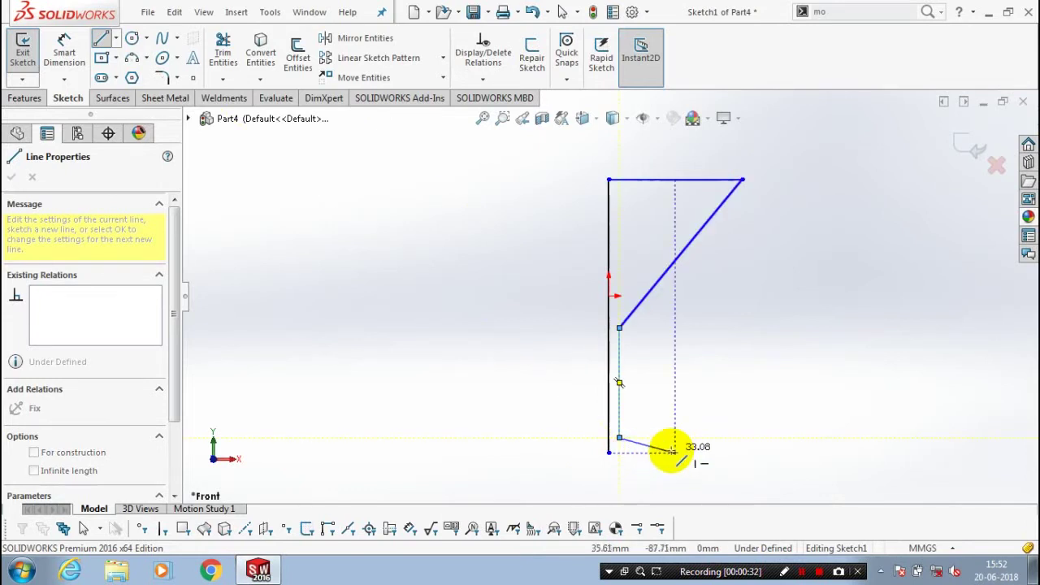
left_click(674, 453)
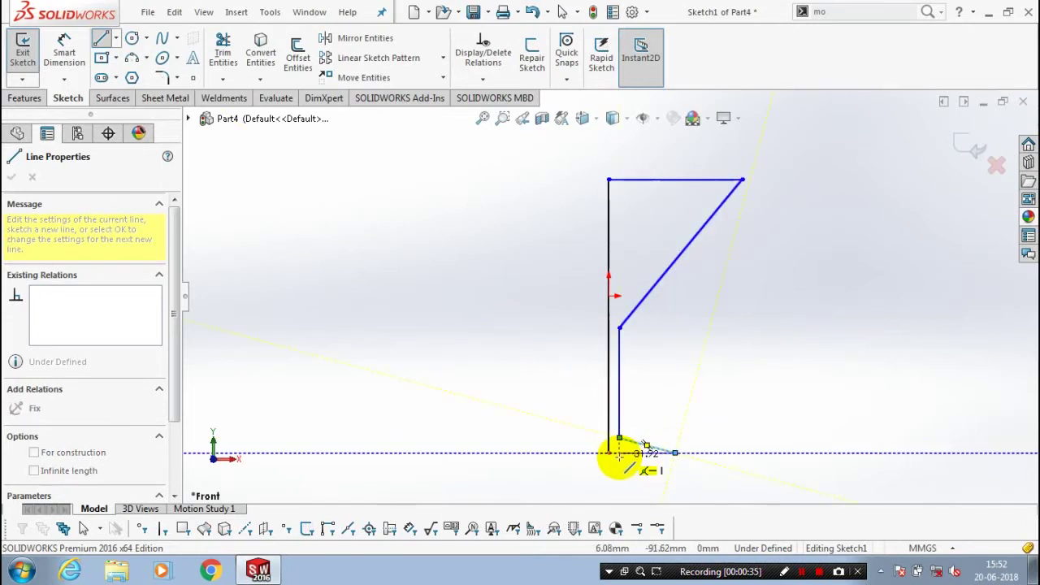
Step: Draw the foot's underside and close the profile back onto the axis line
scroll(619, 455, "down", 3)
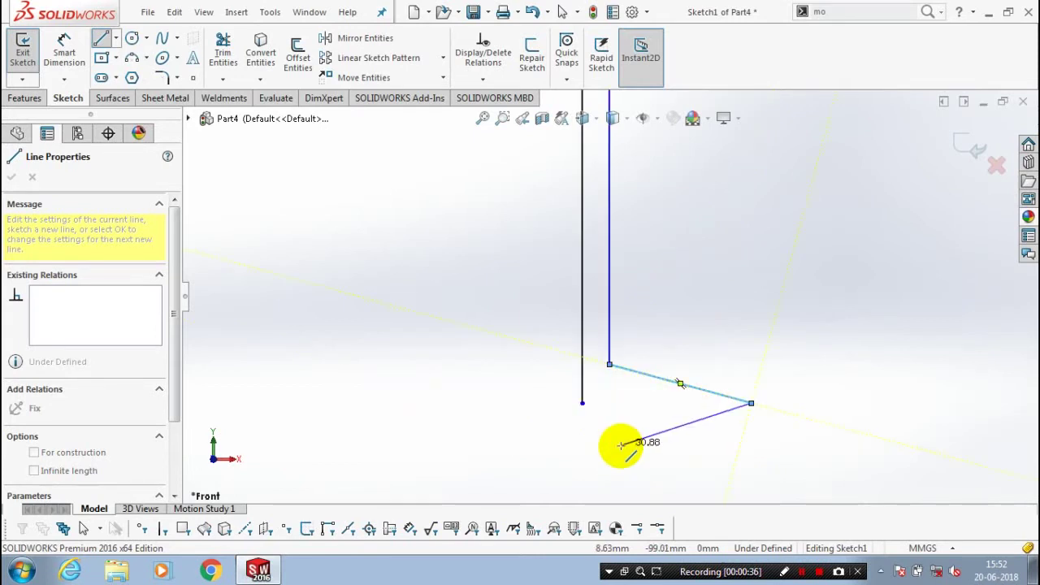
scroll(615, 441, "down", 2)
scroll(609, 406, "down", 2)
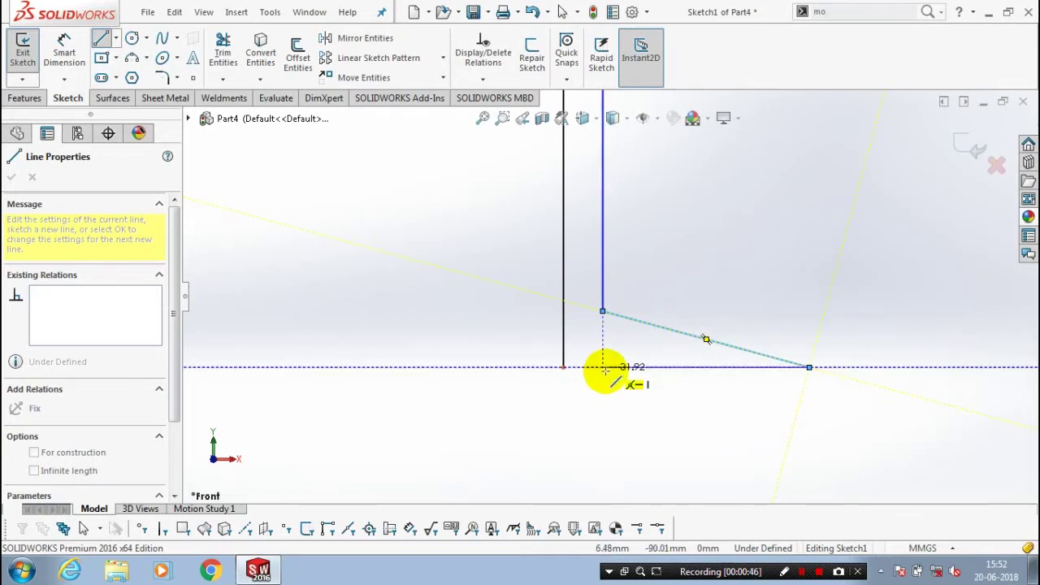
left_click(602, 367)
left_click(563, 342)
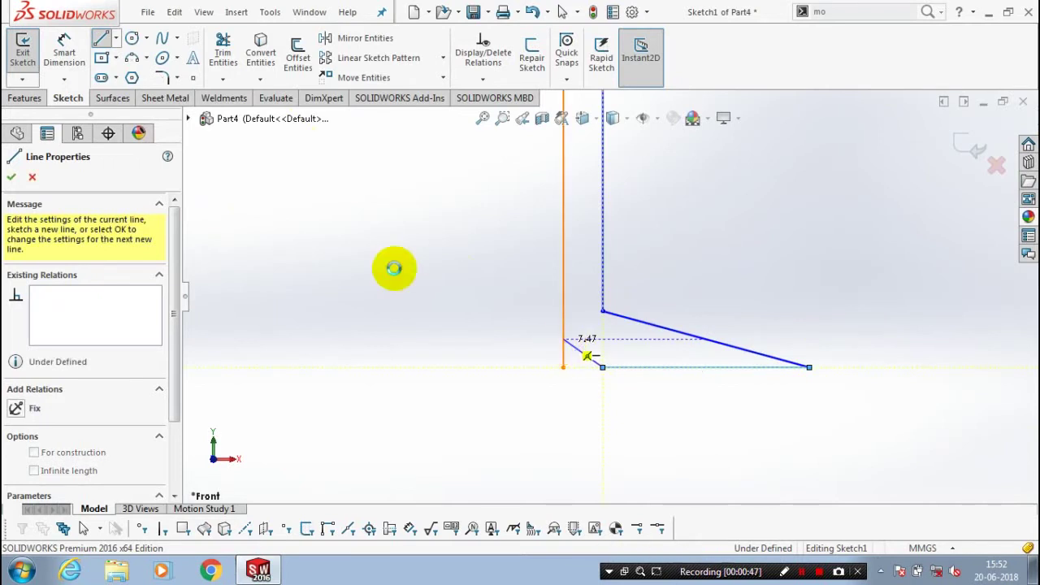
Step: Trim the sketch entities, fit the view, and exit Sketch1
key("Escape")
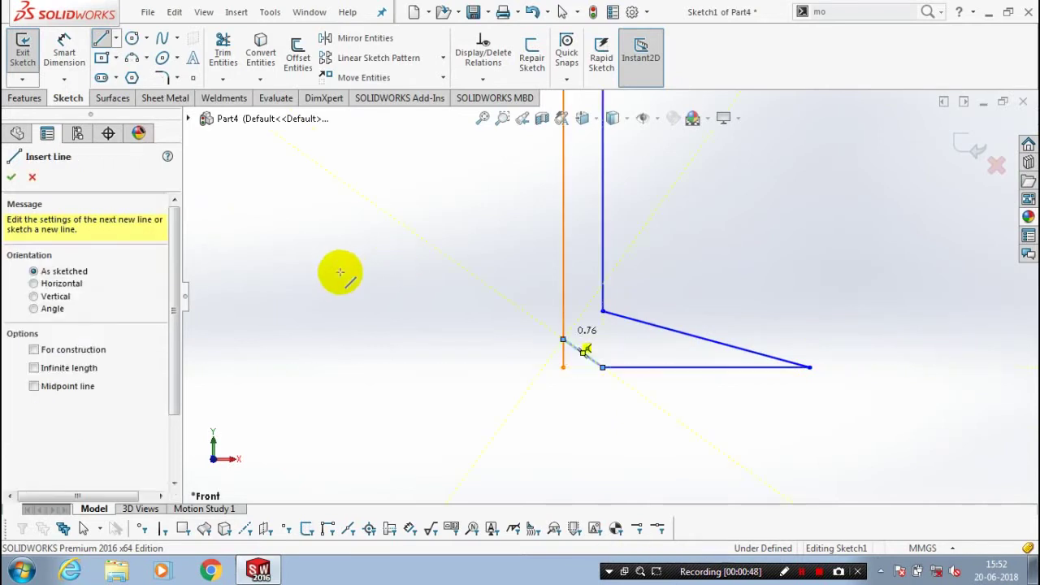
key("Escape")
left_click(222, 81)
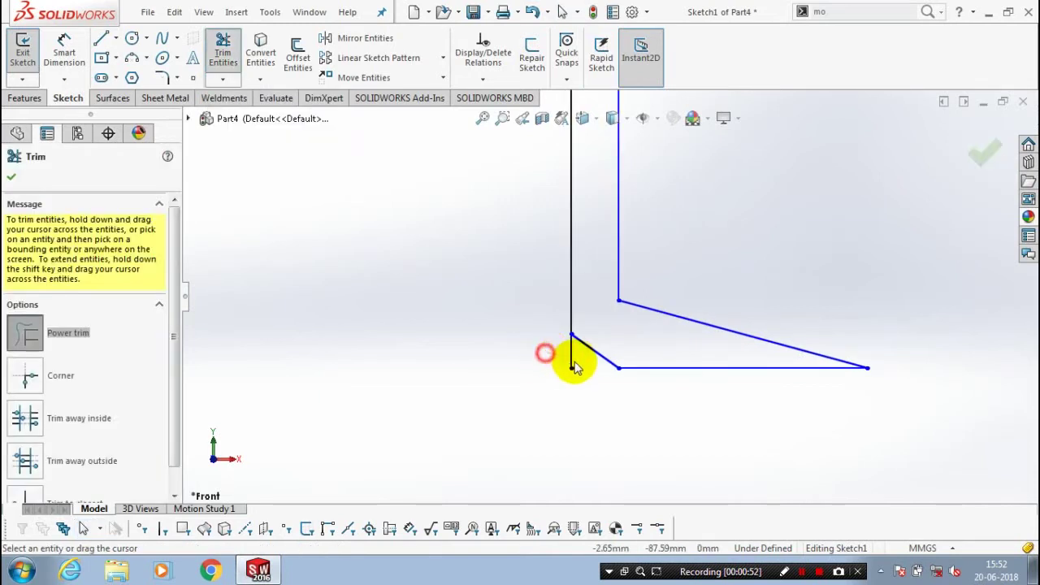
key("f")
scroll(615, 286, "up", 1)
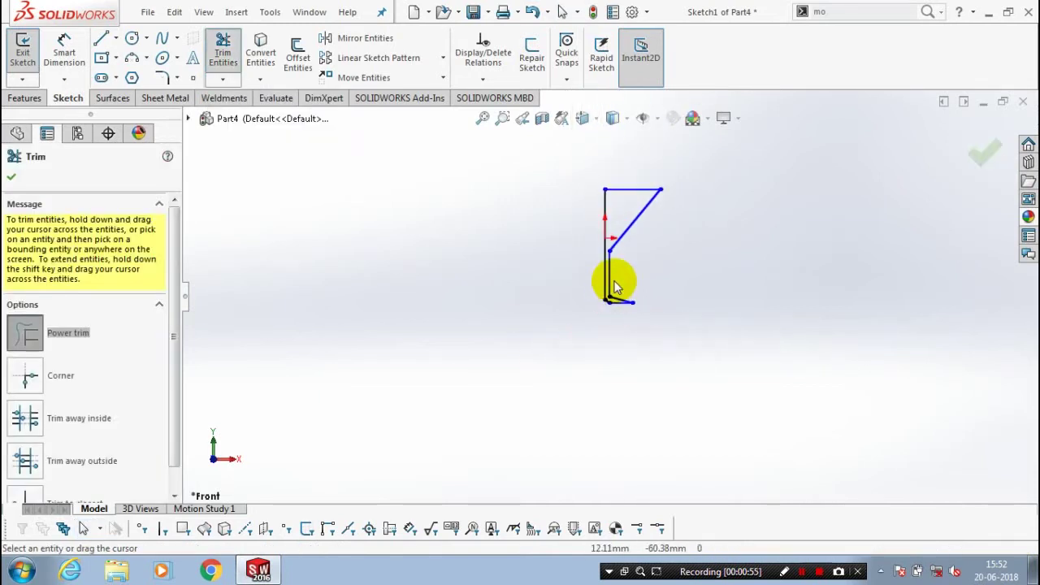
key("f")
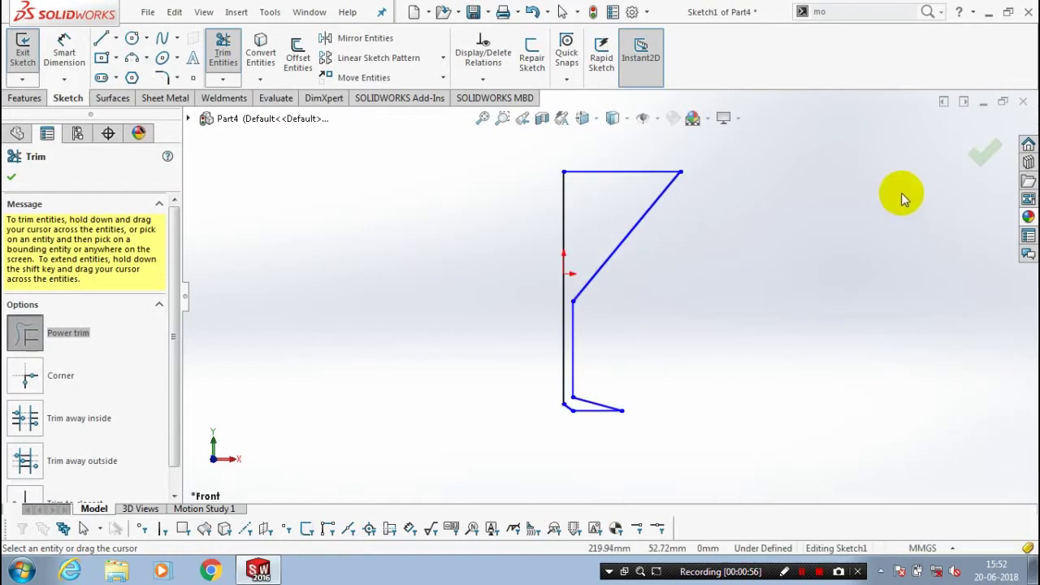
left_click(977, 153)
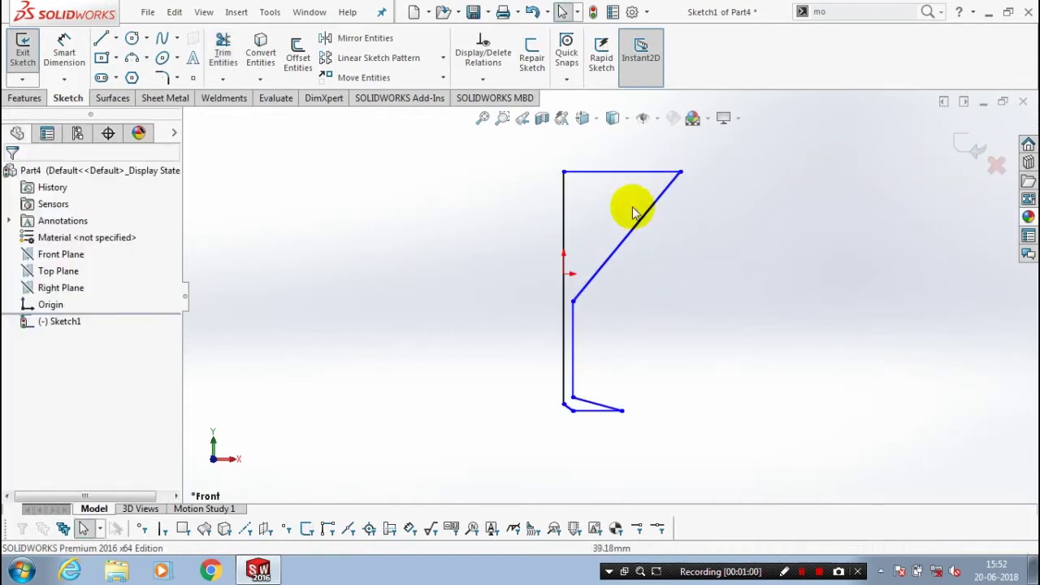
left_click(961, 145)
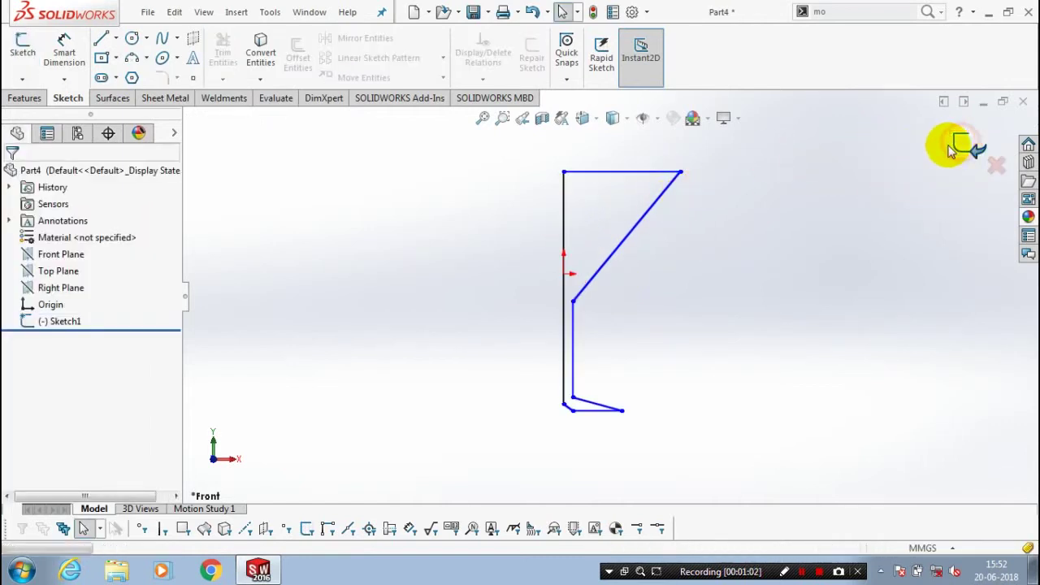
Step: Revolve the Sketch1 glass profile a full 360° into a solid (Revolve1)
left_click(23, 97)
left_click(77, 57)
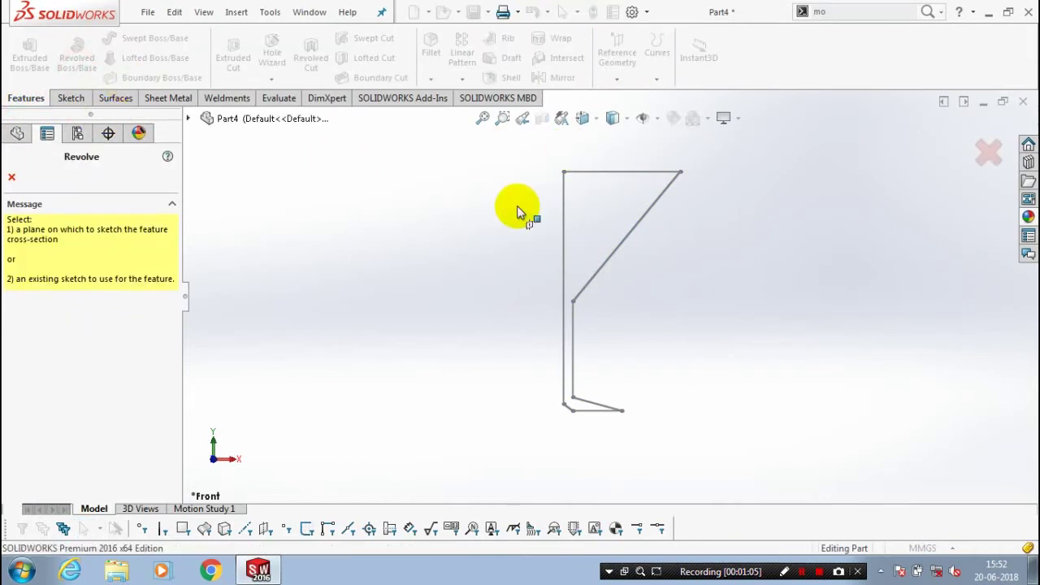
left_click(569, 206)
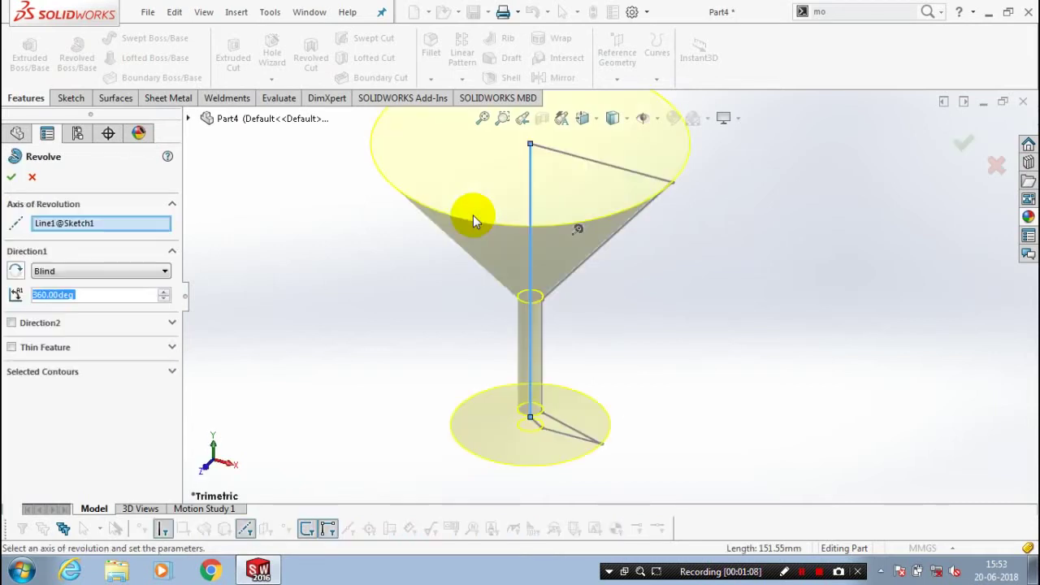
left_click(11, 179)
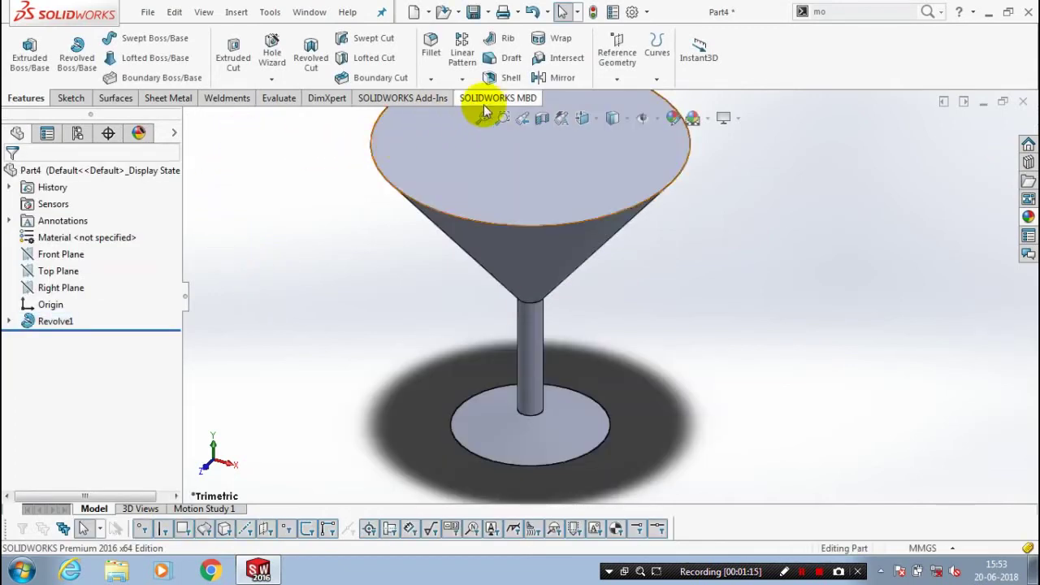
Step: Shell the glass to 1.5 mm thickness, leaving the top face open
left_click(500, 77)
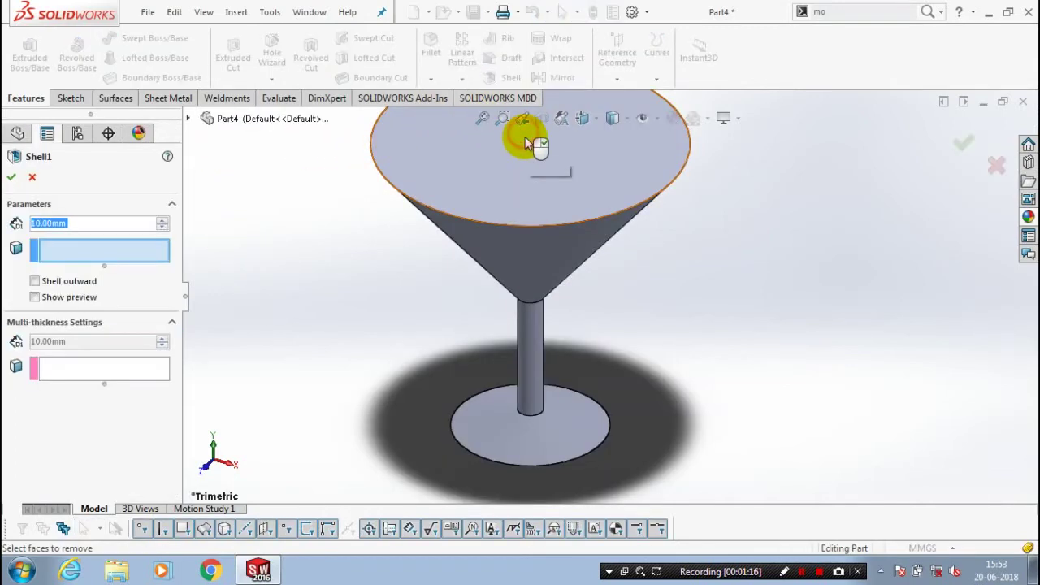
scroll(592, 193, "up", 3)
left_click(585, 207)
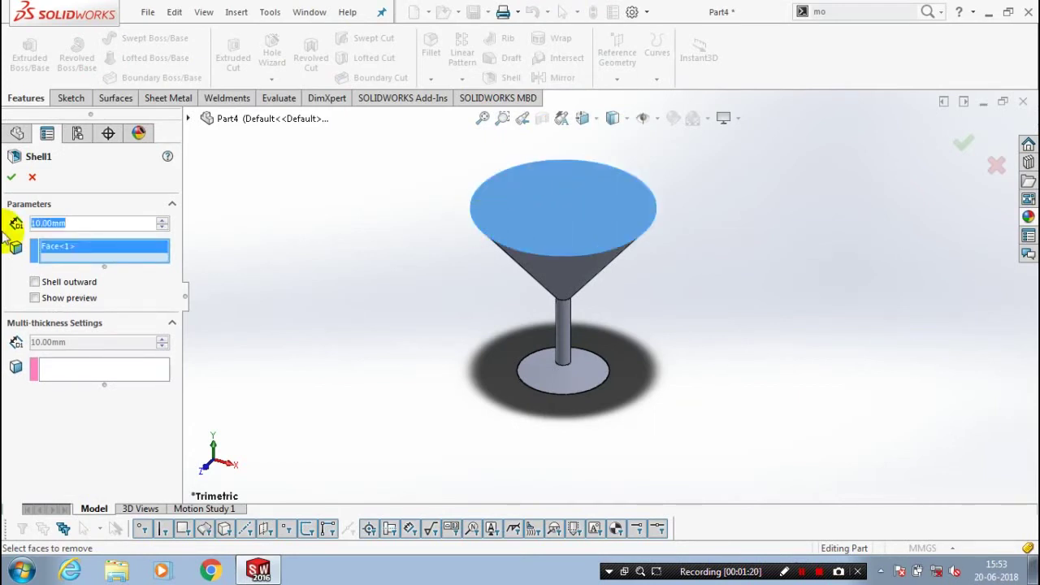
type("1.5")
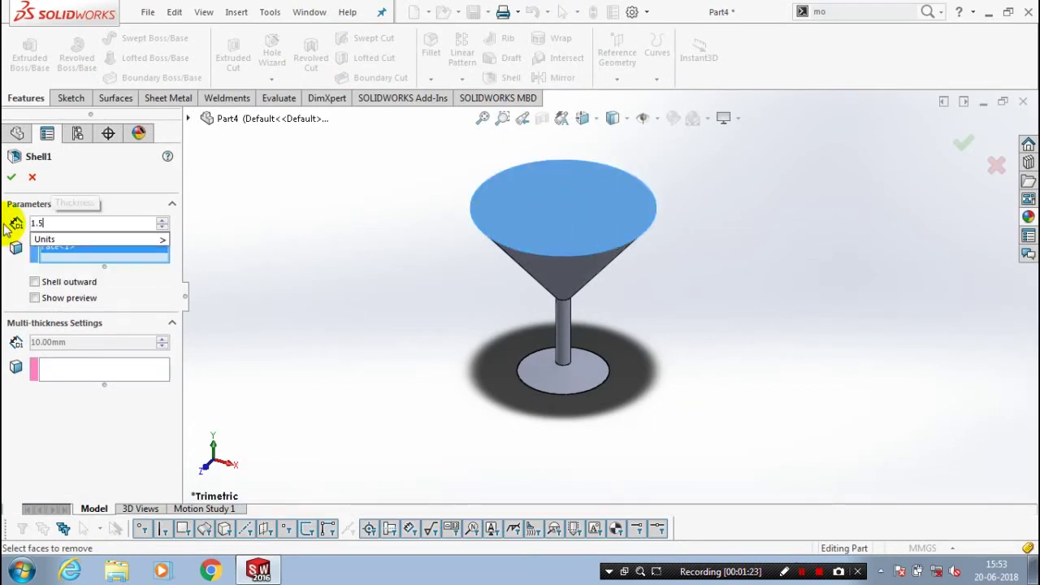
left_click(11, 177)
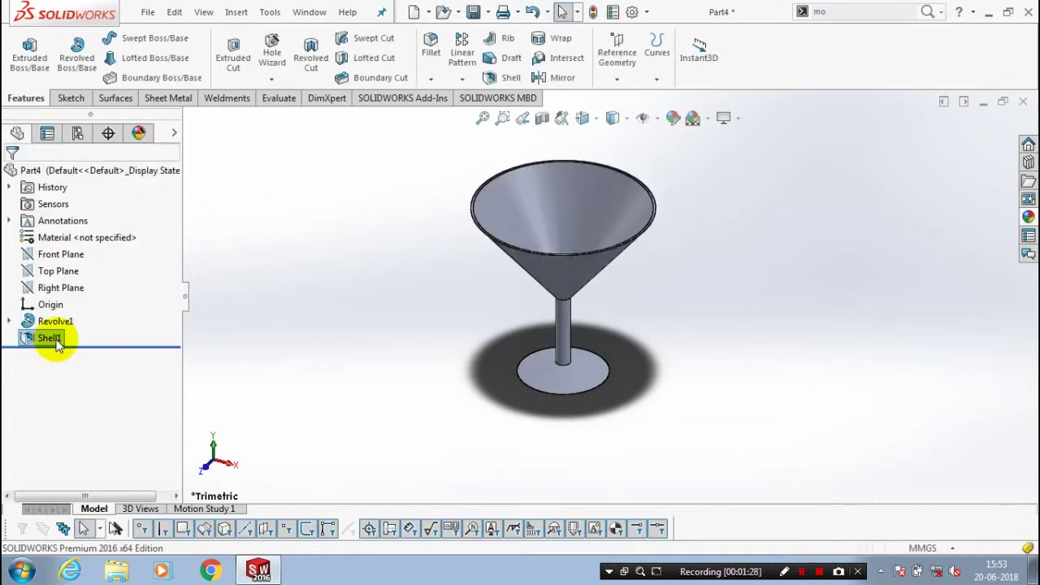
Step: Make the hollowed glass body transparent
right_click(57, 344)
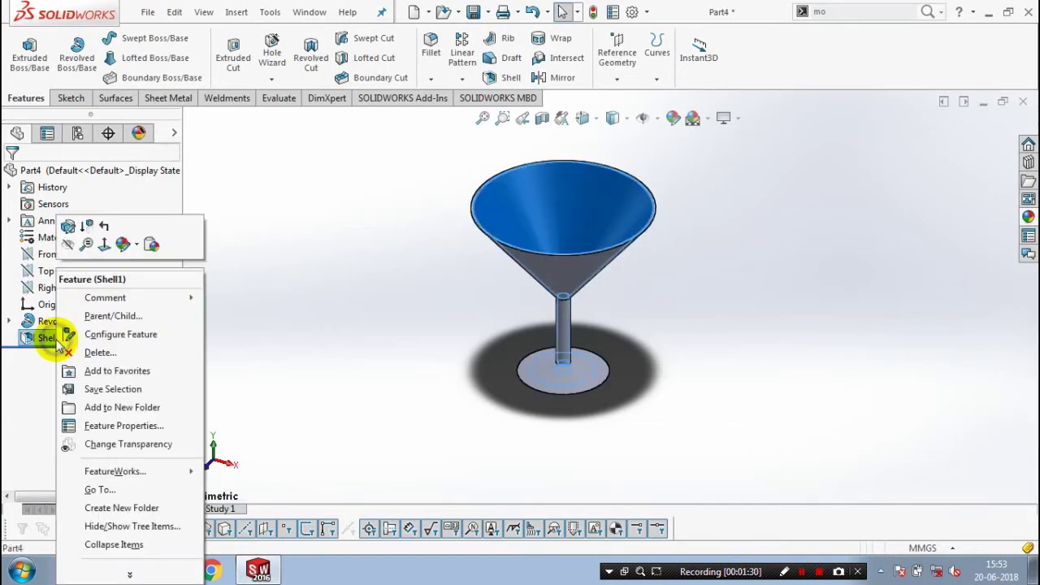
mouse_move(105, 298)
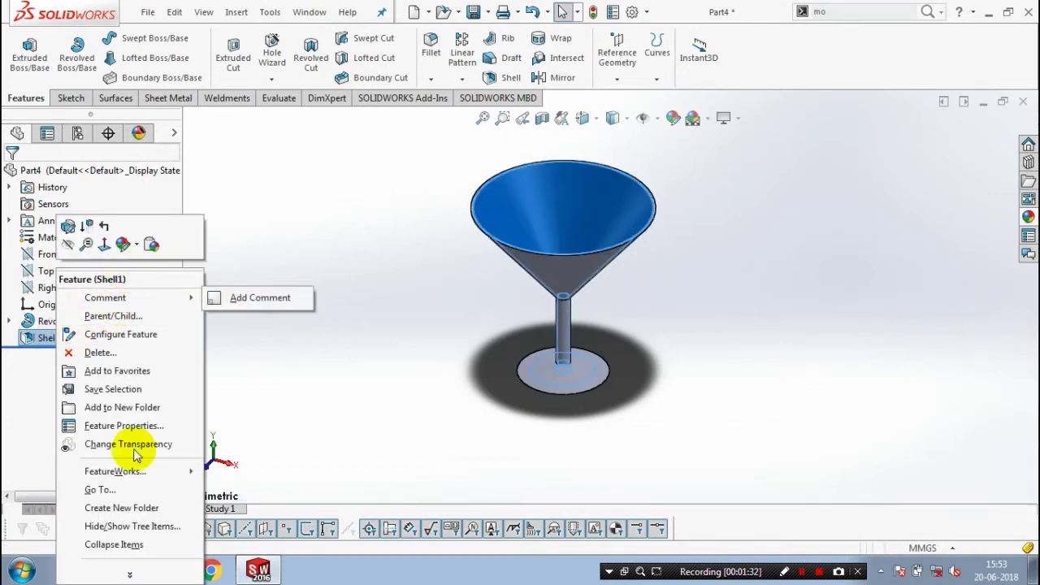
left_click(130, 444)
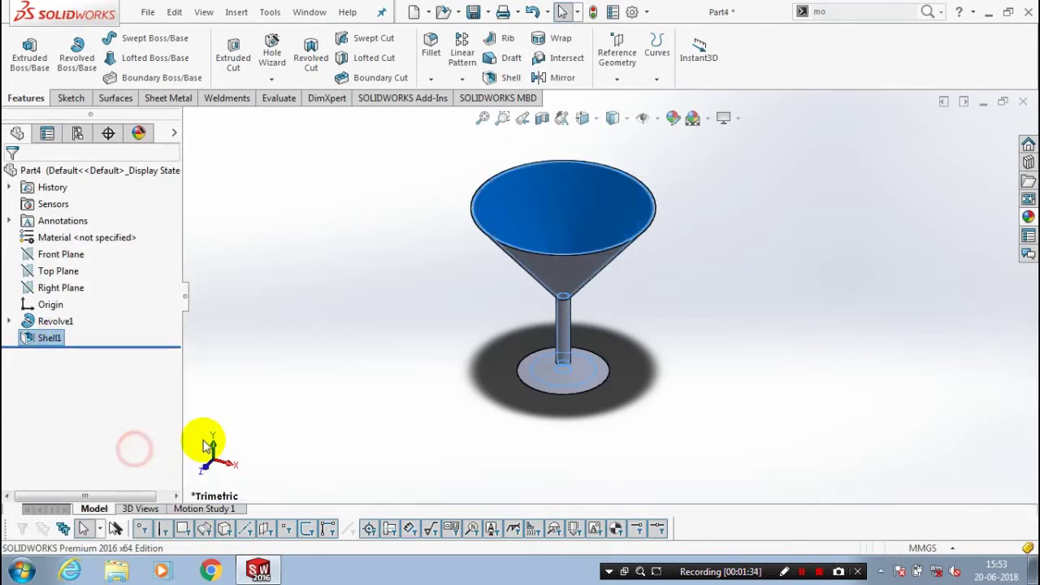
left_click(331, 257)
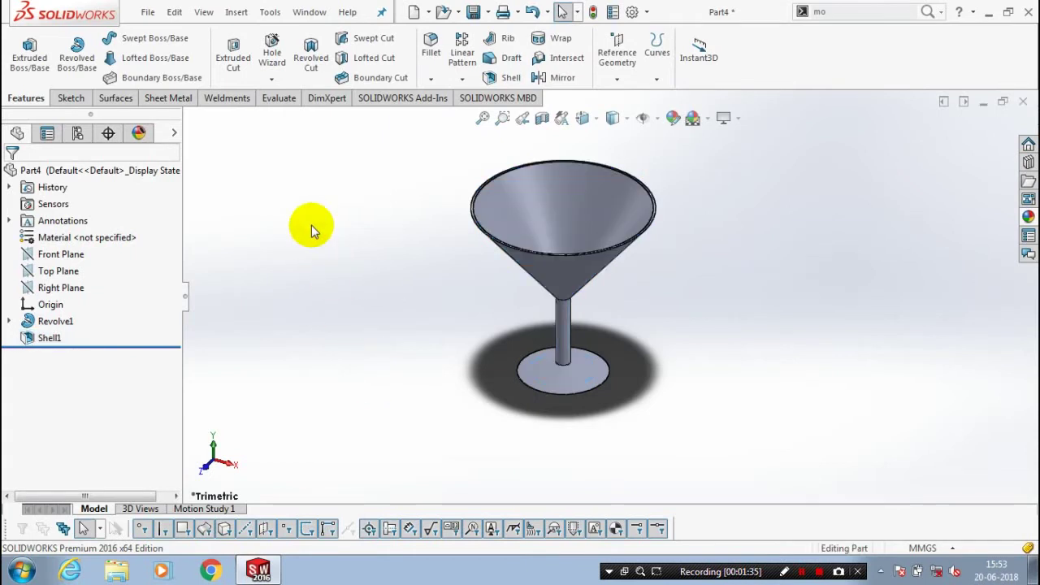
left_click(52, 321)
right_click(53, 321)
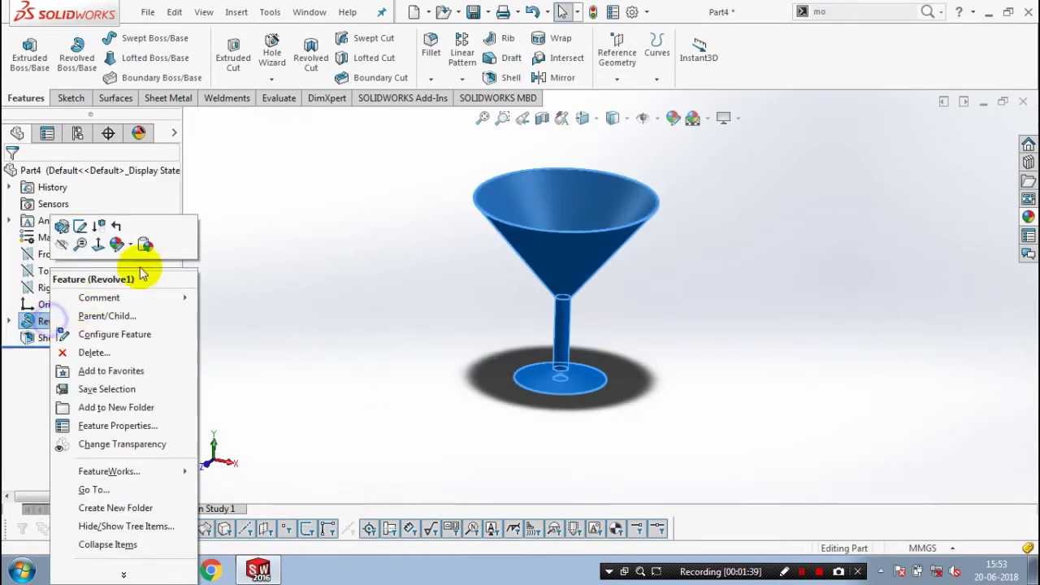
left_click(222, 392)
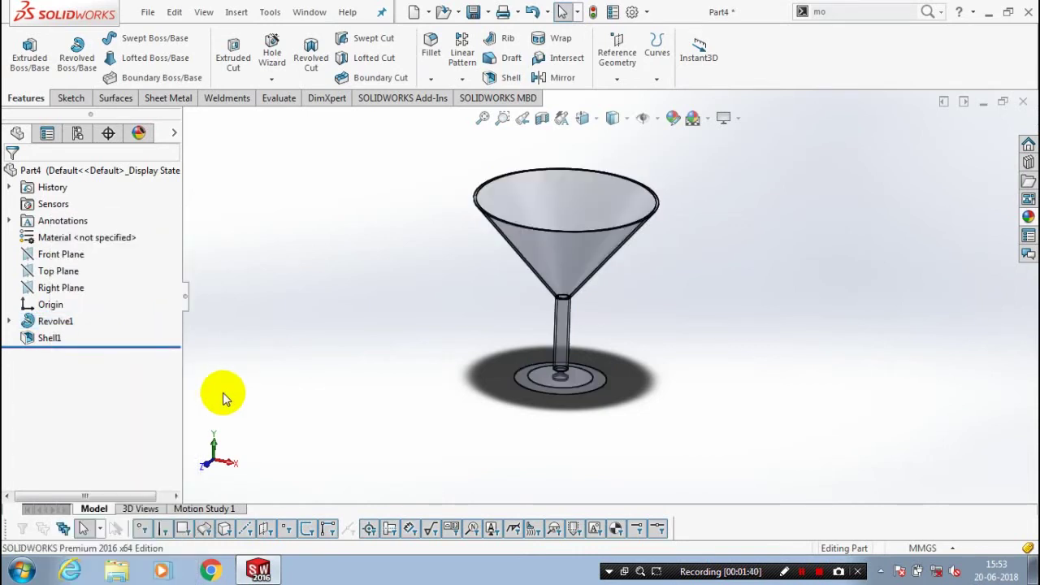
Step: Turn the view Normal To the Right Plane for sketching
left_click(69, 289)
right_click(69, 290)
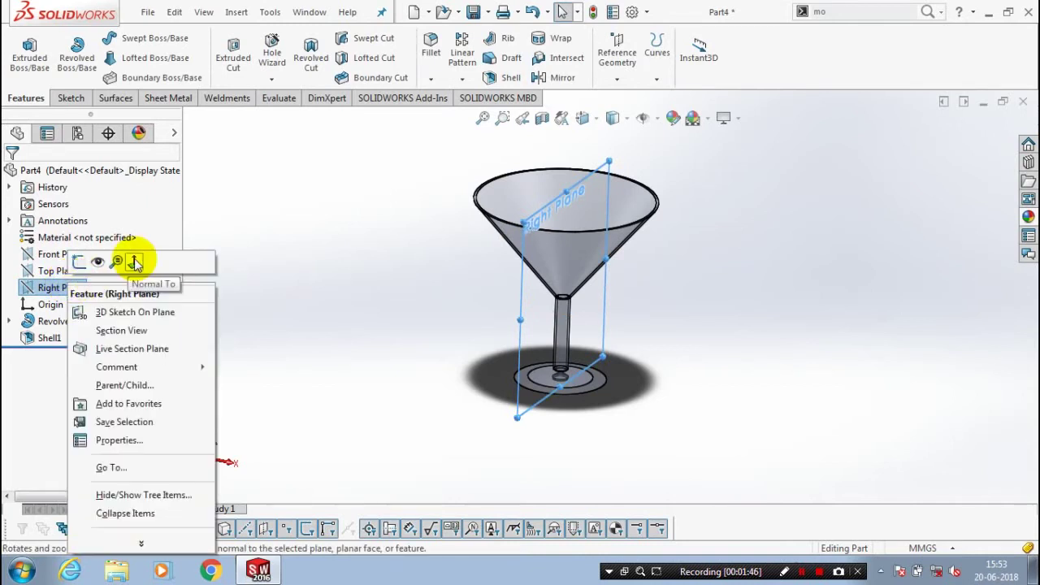
left_click(135, 262)
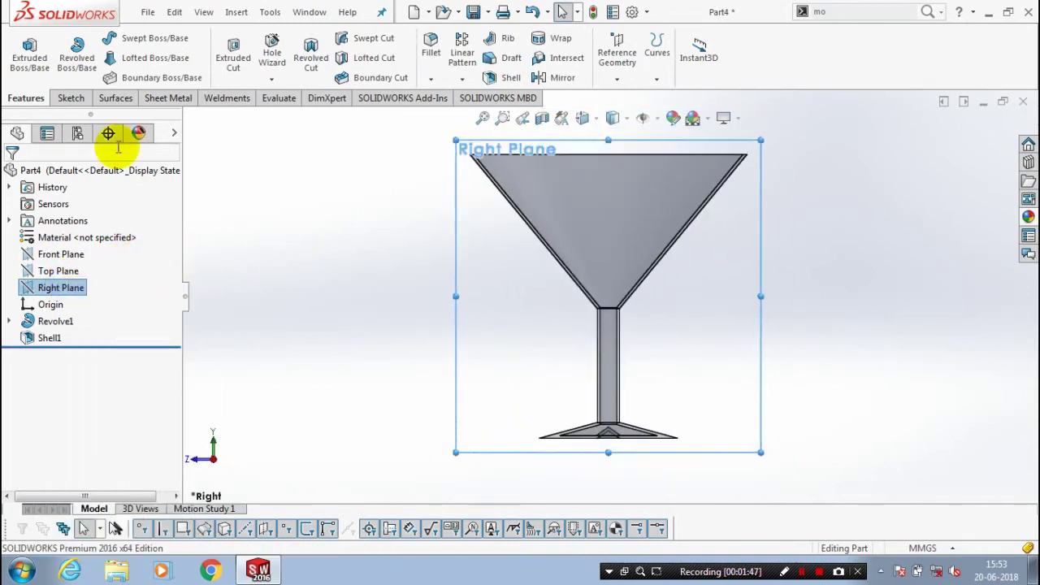
left_click(69, 98)
Step: Draw a vertical line from the origin up into the bowl on the Right Plane
left_click(100, 38)
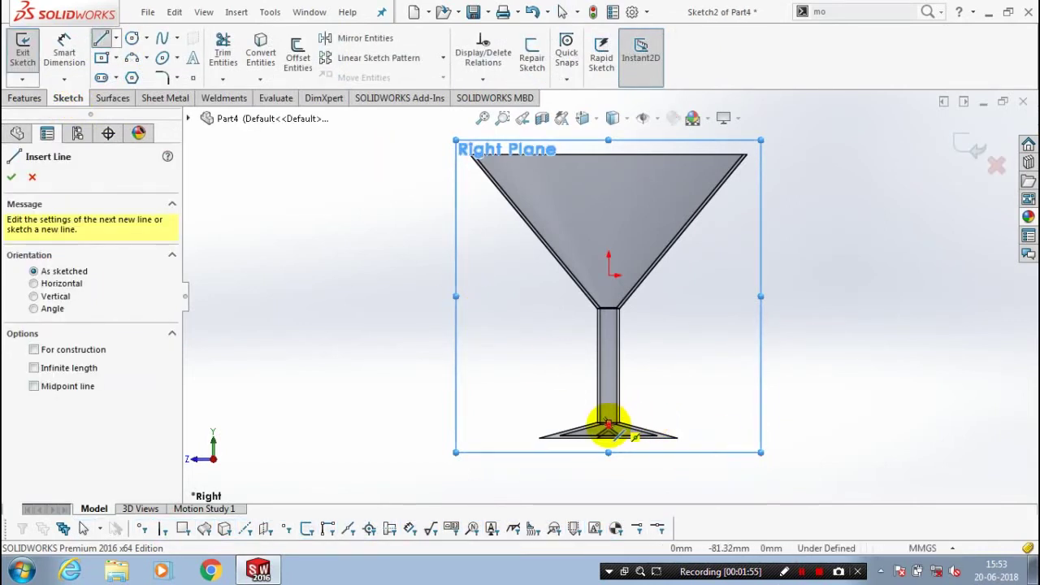
left_click(608, 426)
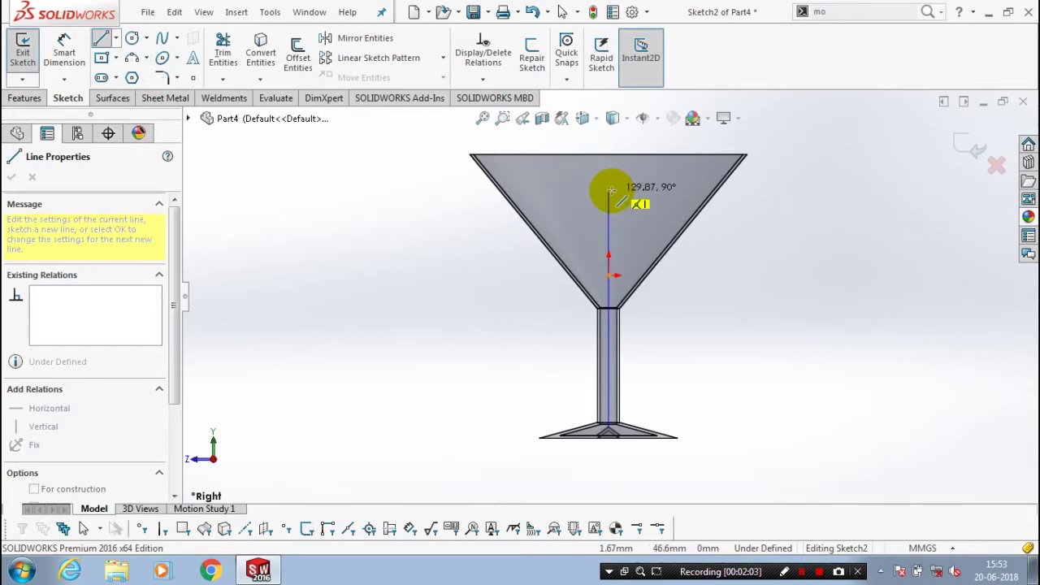
left_click(610, 190)
key("Escape")
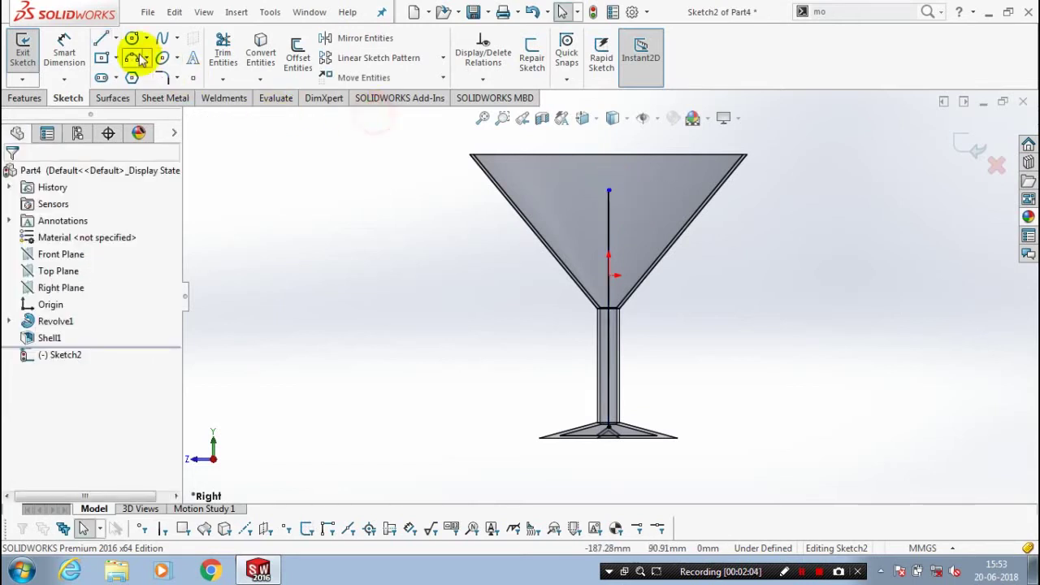
Step: Draw a wavy spline from the line's top across to the bowl's right slanted wall
left_click(167, 42)
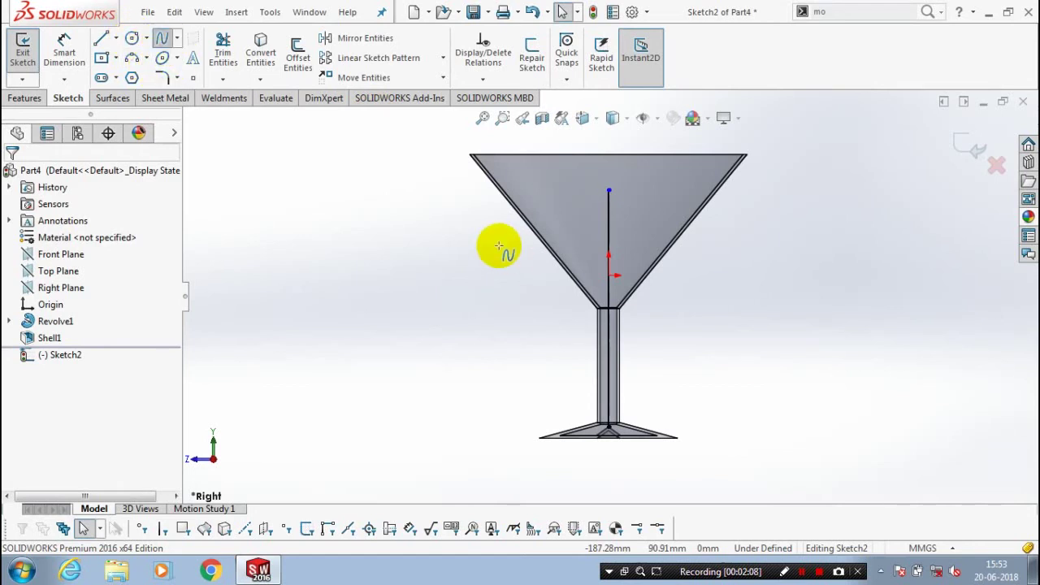
scroll(499, 245, "down", 4)
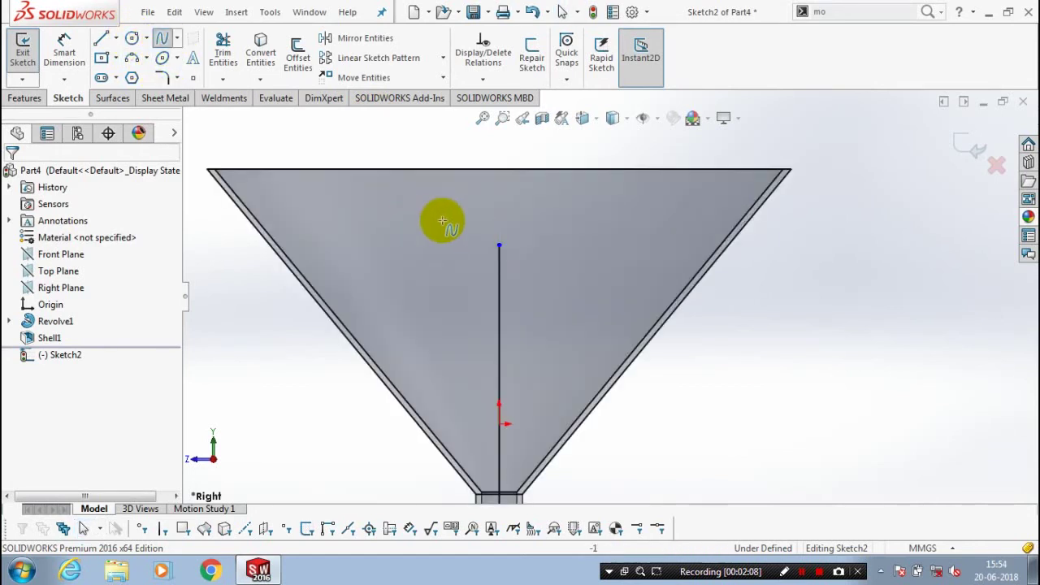
left_click(560, 243)
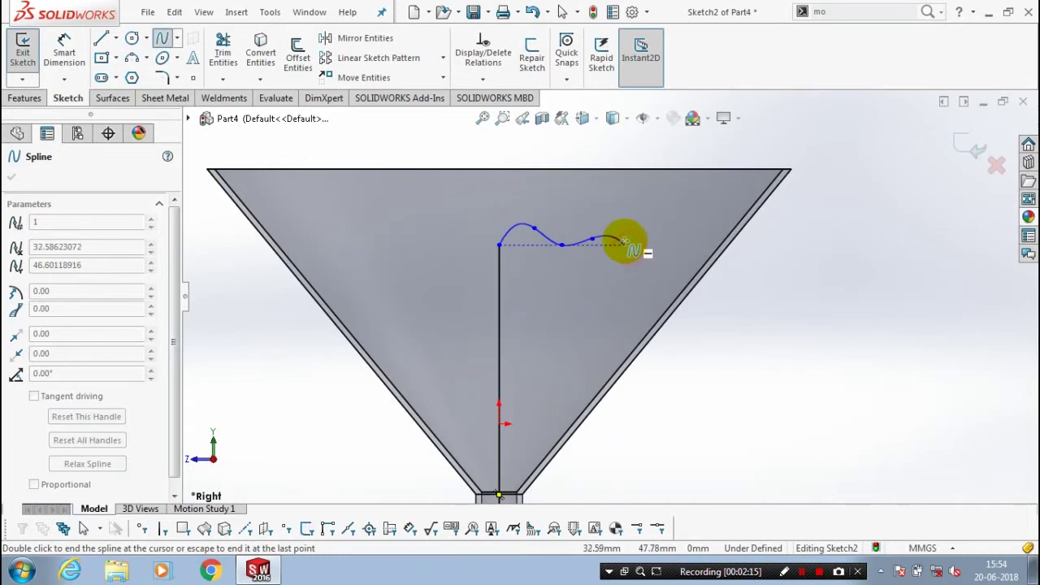
left_click(626, 242)
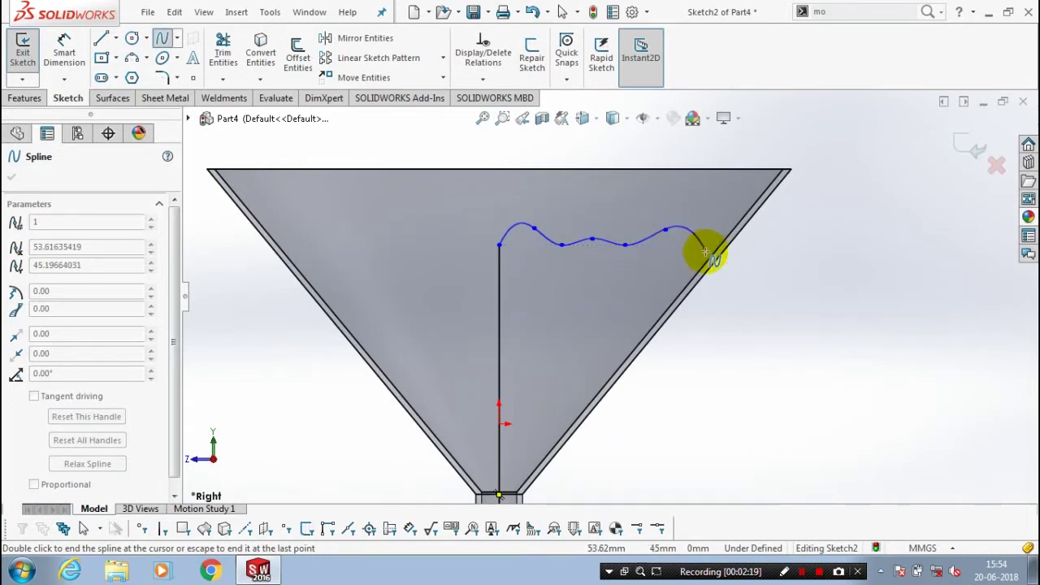
left_click(666, 230)
left_click(713, 237)
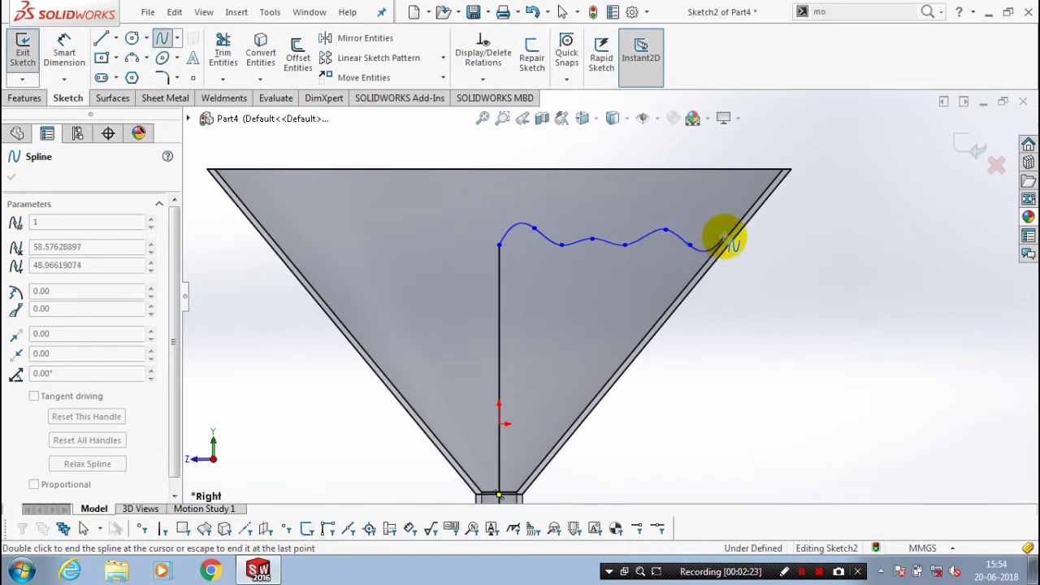
double_click(724, 237)
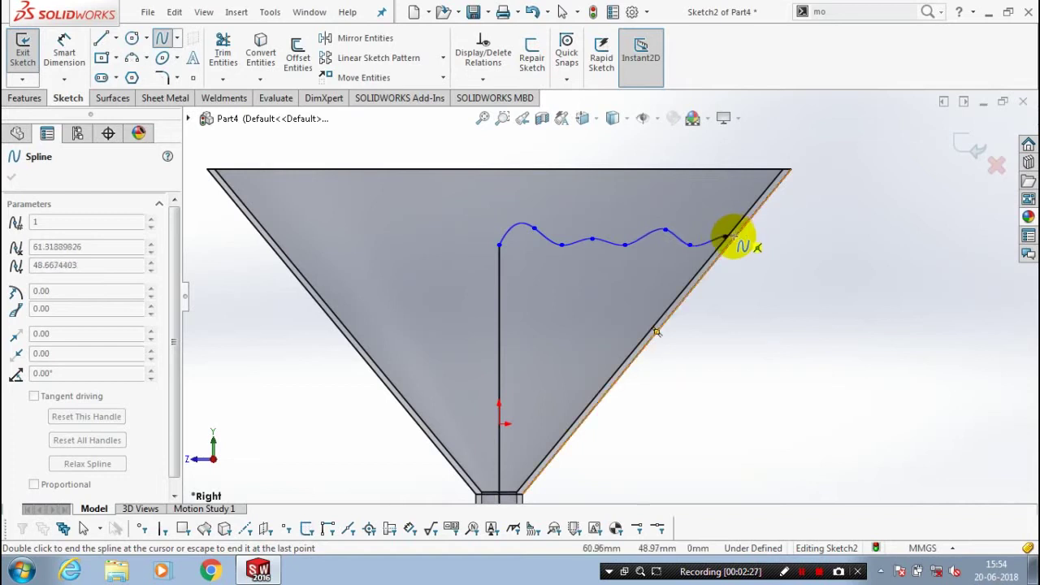
left_click(846, 203)
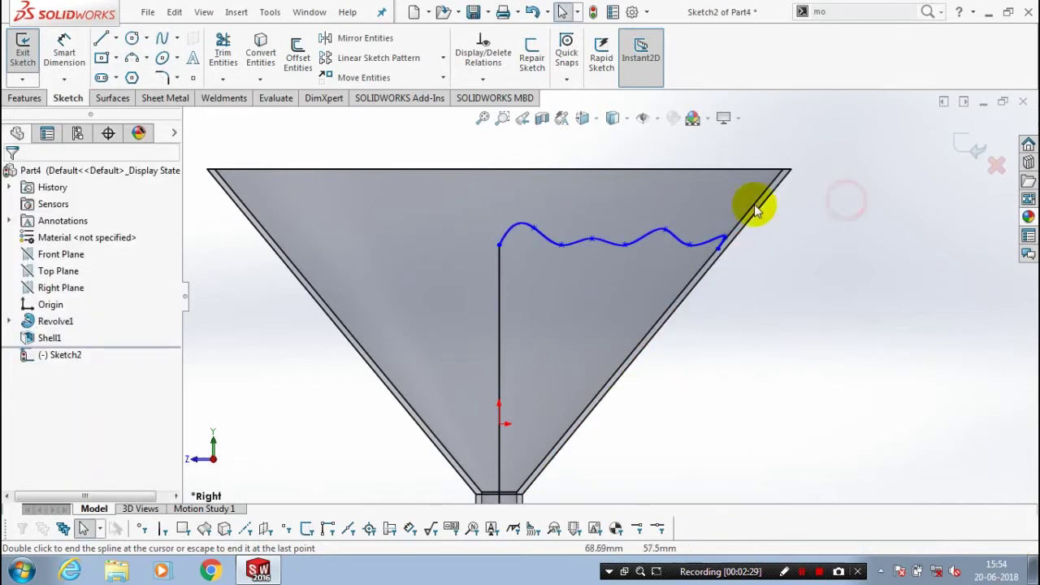
key("z")
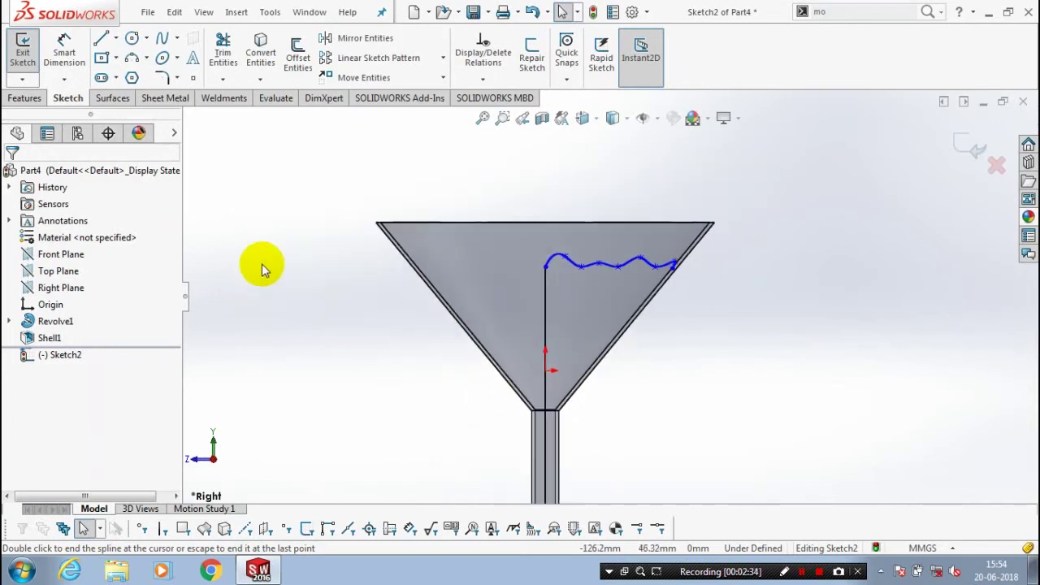
left_click(101, 39)
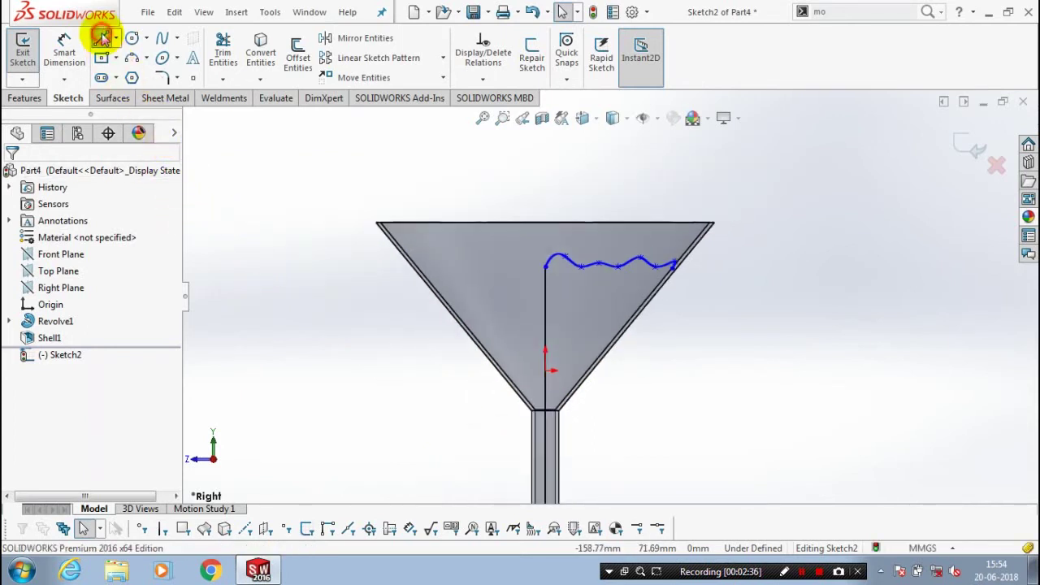
Step: Draw lines from the spline end down the bowl wall, down the stem, and back to the centre line
scroll(534, 235, "down", 5)
left_click(534, 230)
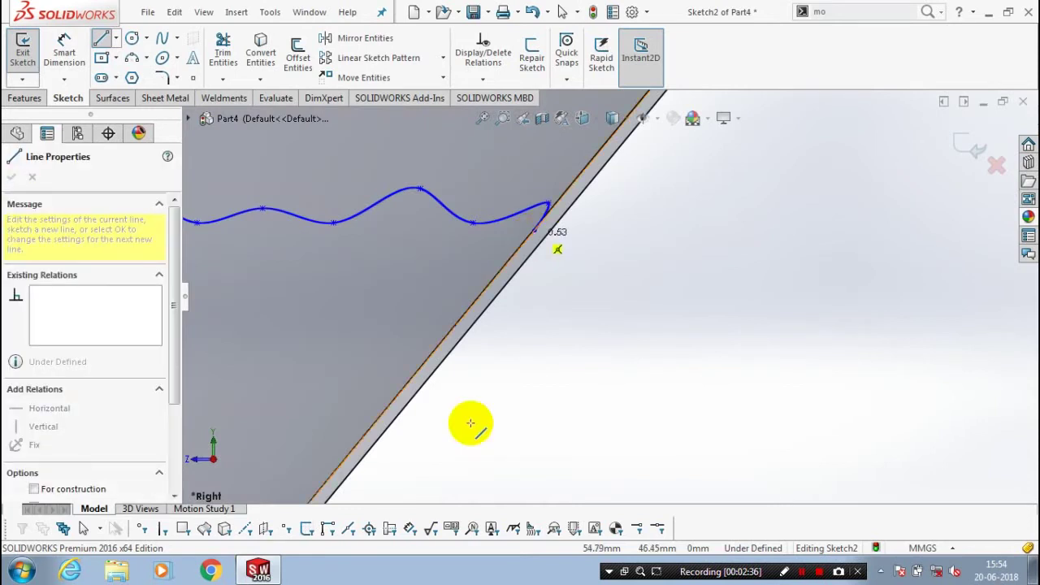
scroll(470, 424, "up", 5)
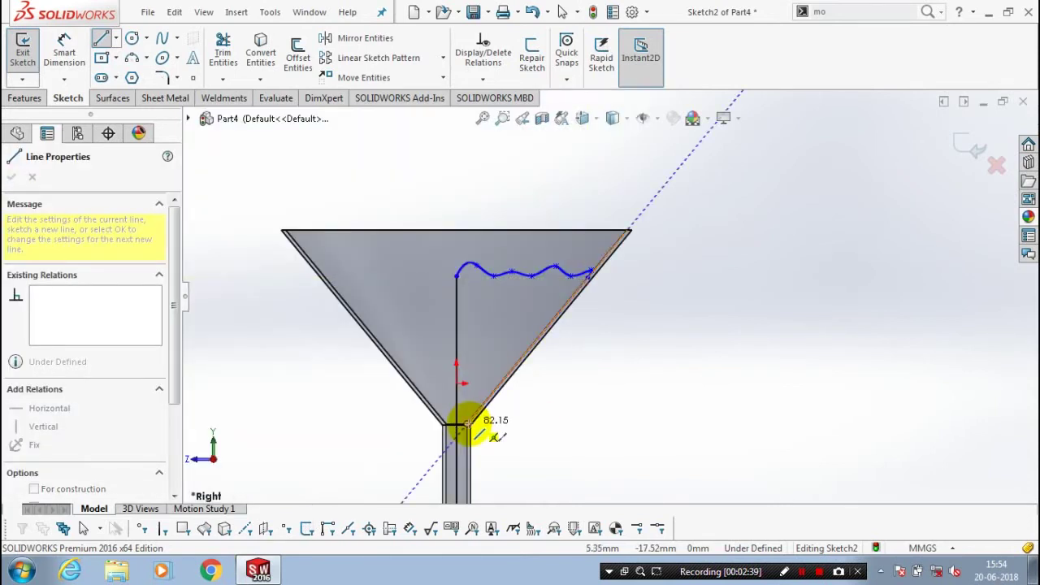
left_click(467, 423)
scroll(468, 423, "down", 2)
scroll(493, 378, "up", 1)
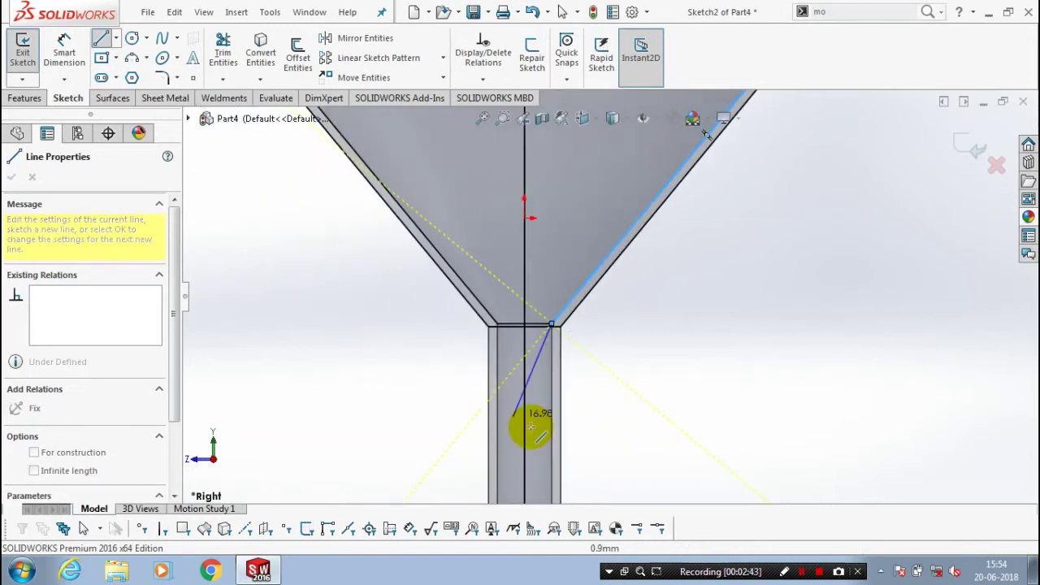
scroll(530, 426, "down", 5)
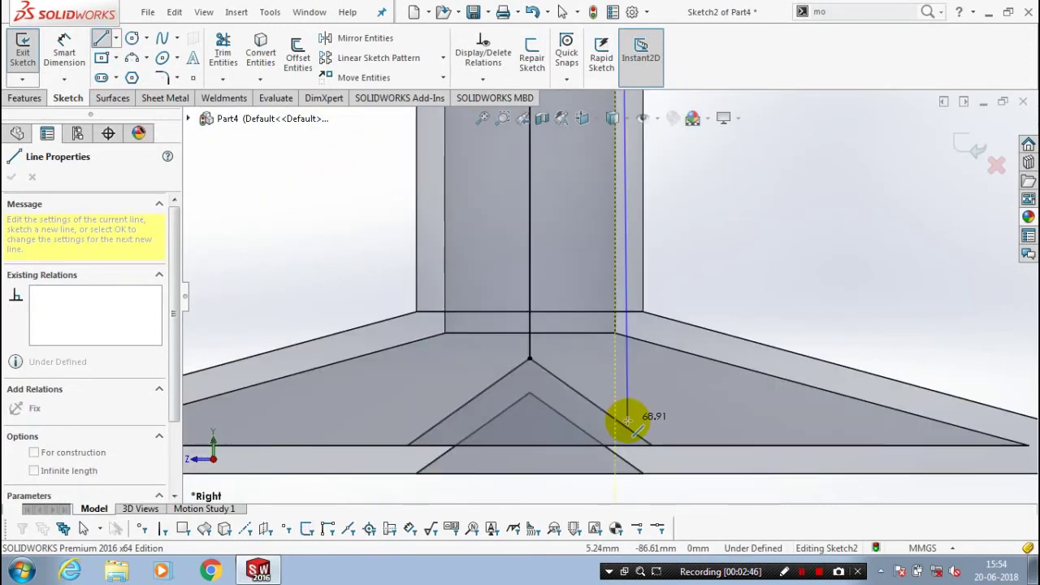
left_click(652, 442)
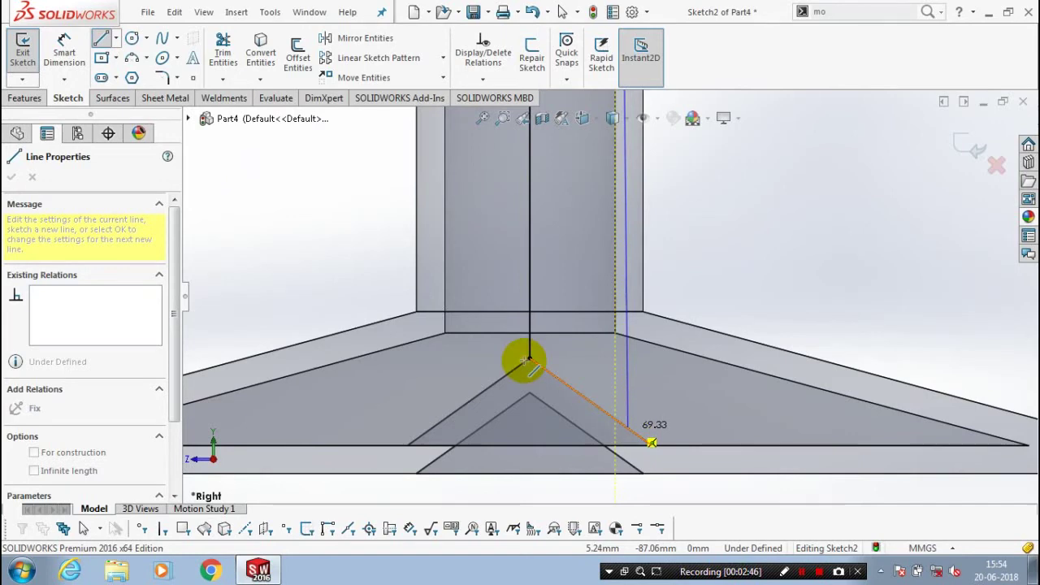
left_click(528, 358)
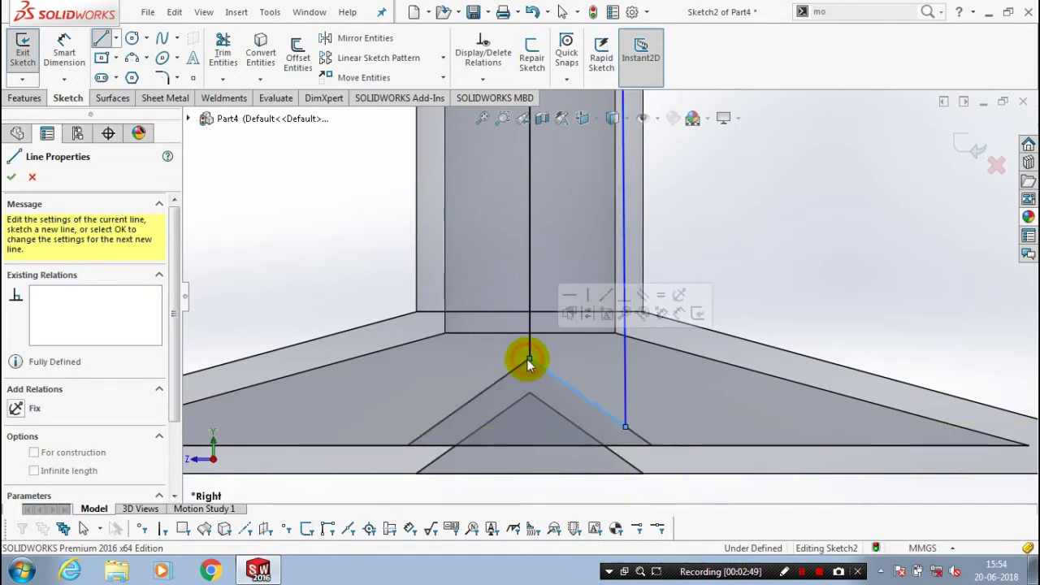
left_click(13, 176)
Step: Zoom out to see the whole glass and cancel a stray line at the stem's base
key("z")
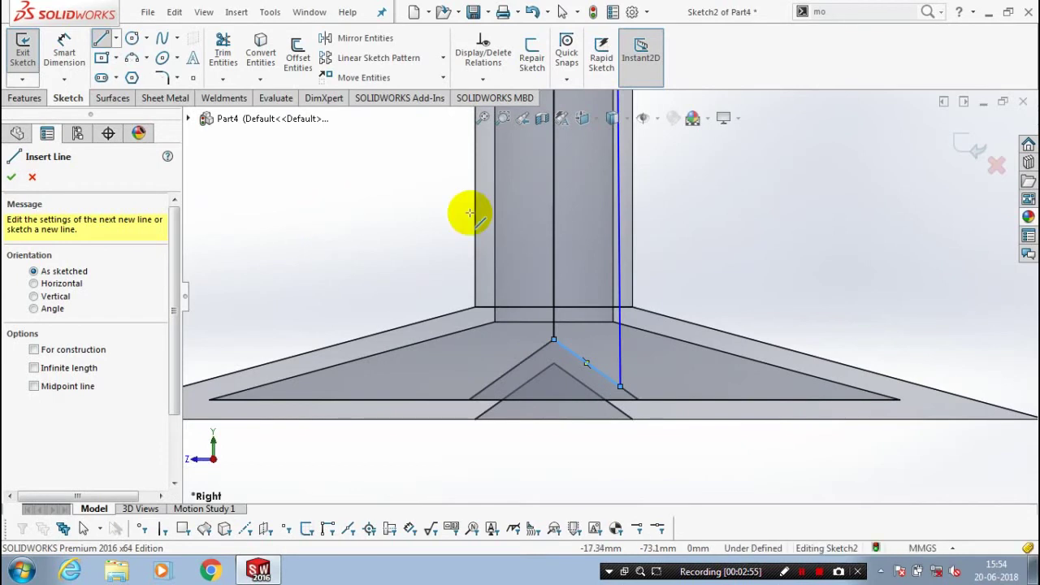
key("z")
key("z")
key("z")
left_click(601, 305)
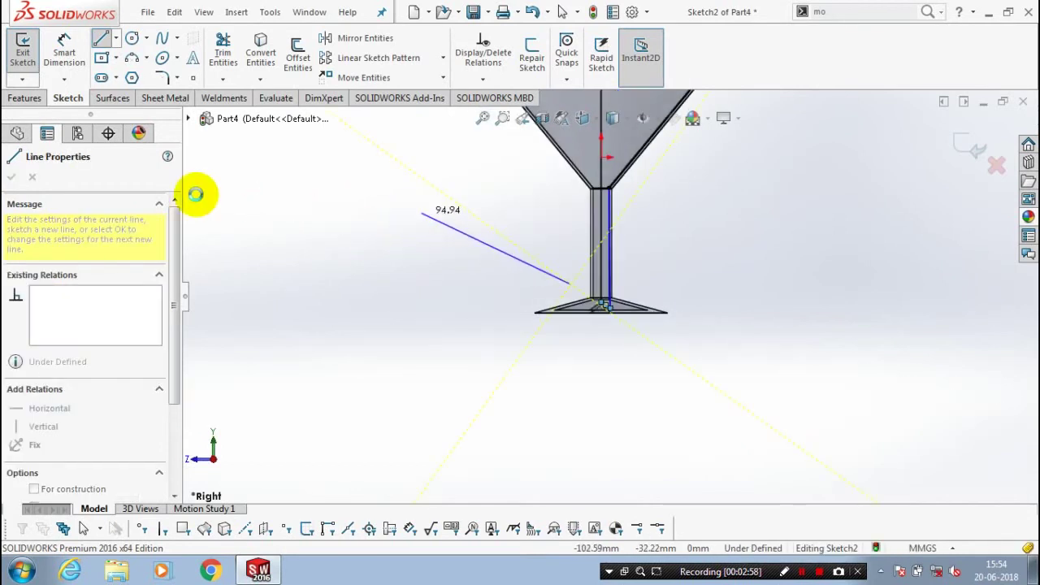
key("Escape")
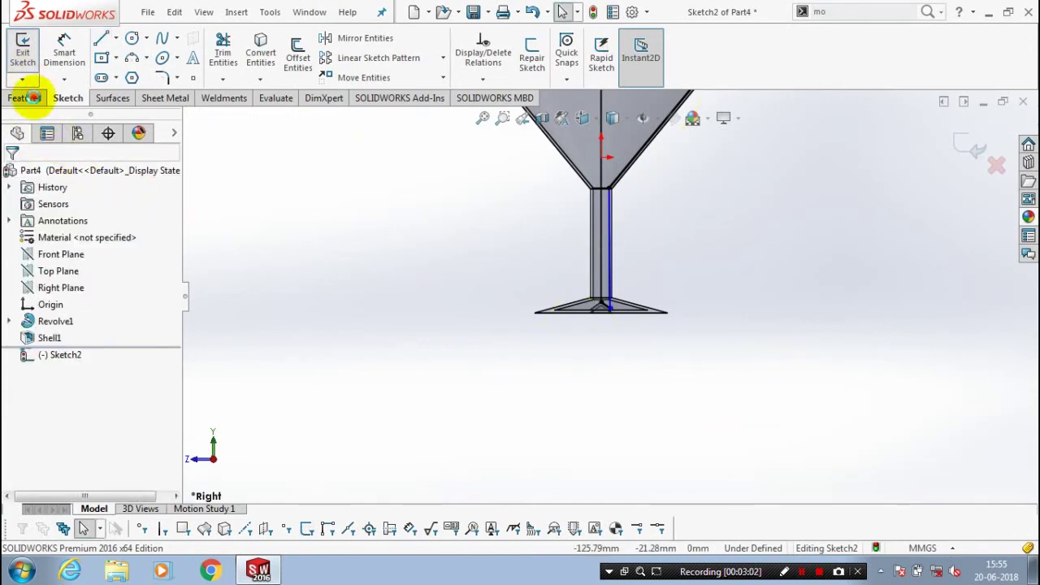
Step: Revolve Sketch2 a full 360° into the wavy liquid body (Revolve2)
left_click(24, 98)
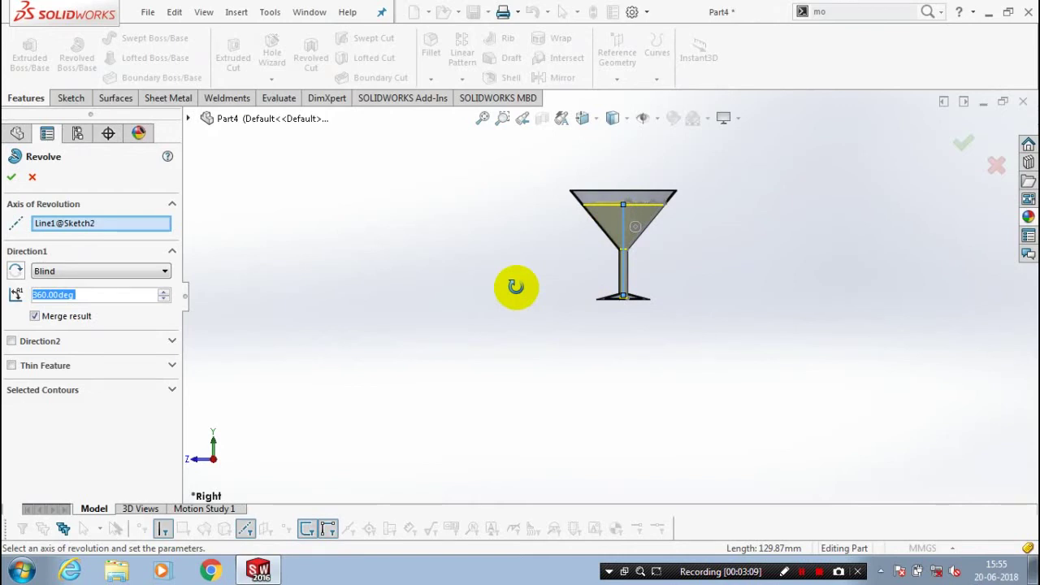
middle_click_drag(516, 286, 521, 250)
left_click(608, 182)
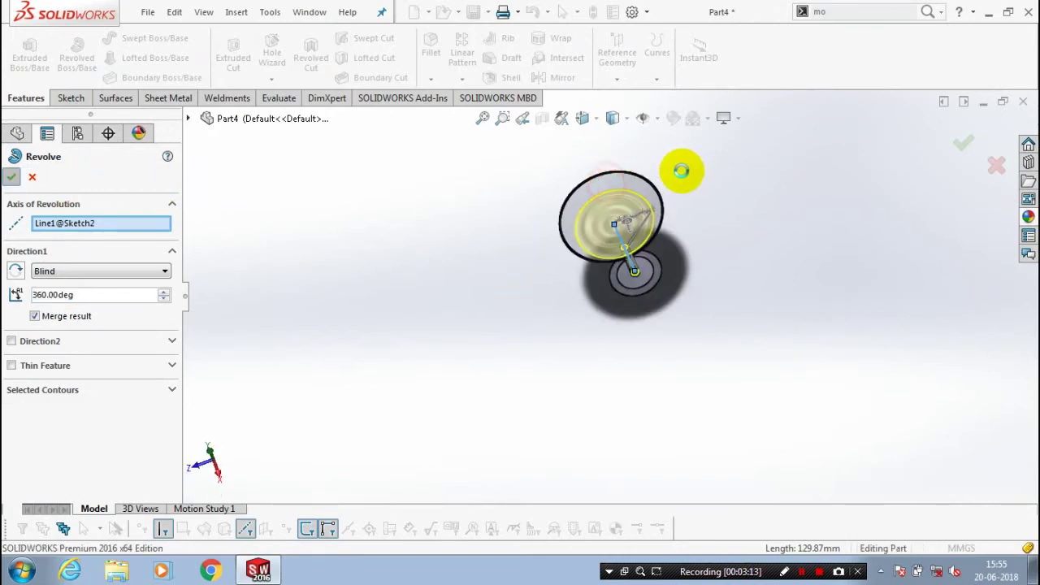
key("Return")
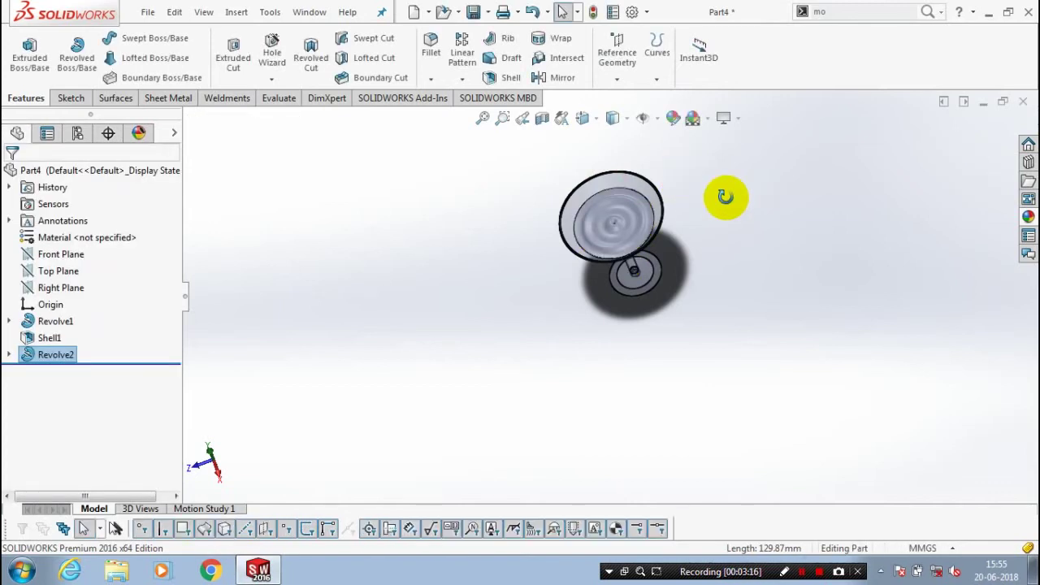
Step: Orbit to an upright three-quarter view, clear the selection, and zoom in on the glass
mouse_move(725, 196)
middle_mouse_down()
mouse_move(662, 225)
mouse_move(687, 163)
middle_mouse_up()
left_click(686, 162)
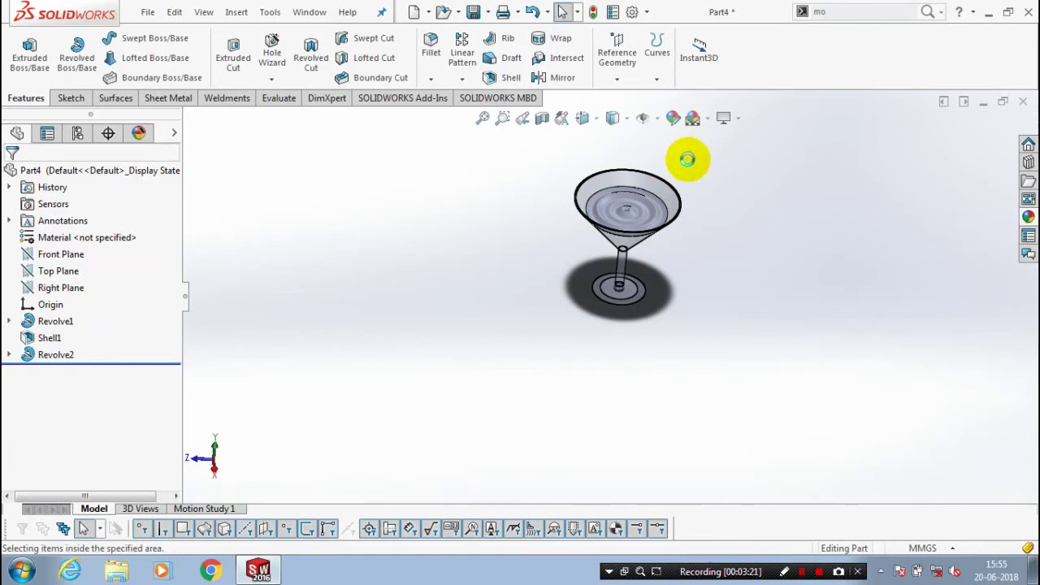
scroll(687, 162, "down", 2)
scroll(686, 165, "down", 2)
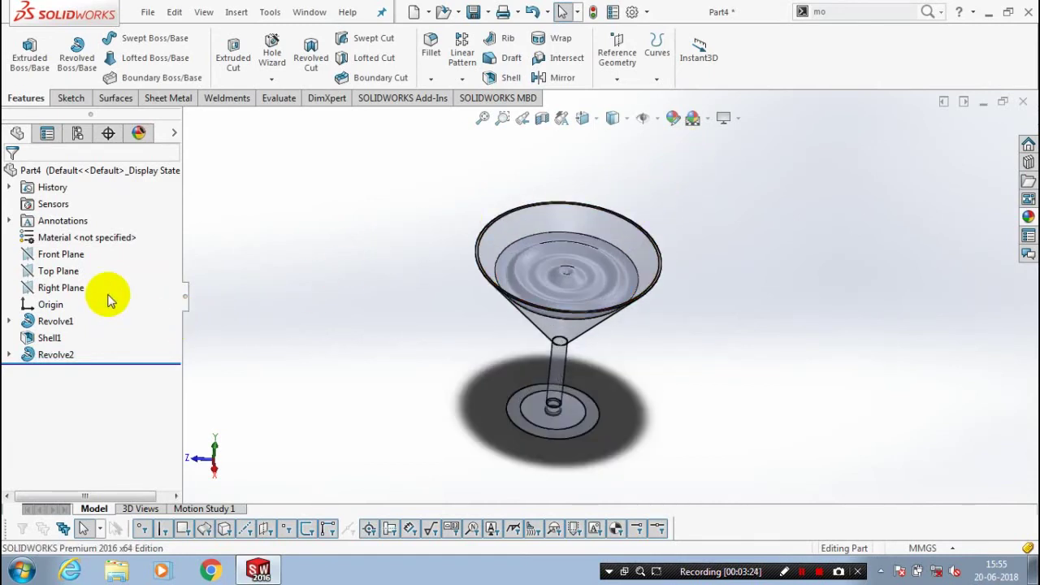
Step: Apply a yellow appearance to the Revolve1 glass body
right_click(65, 321)
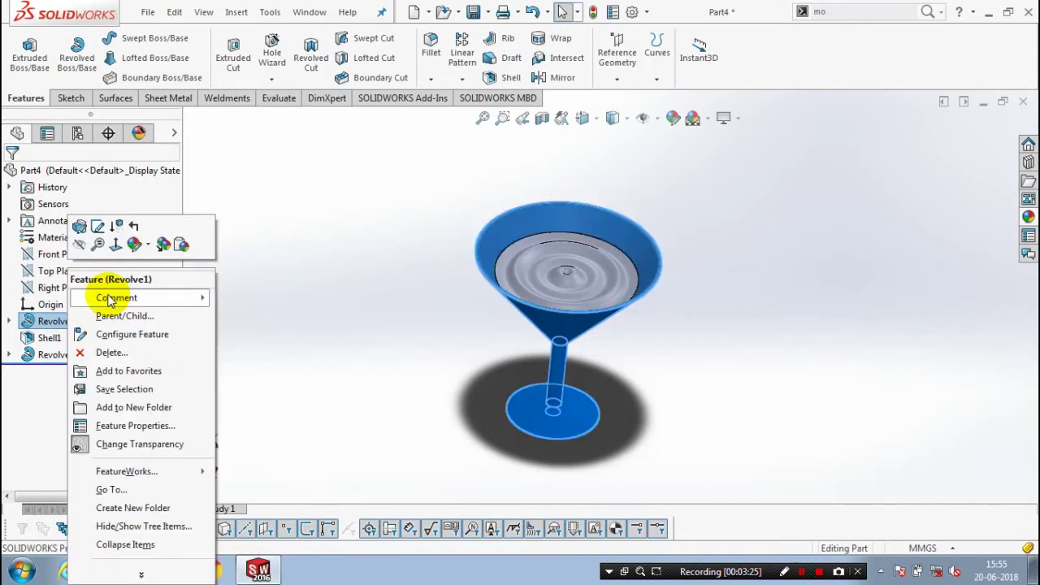
left_click(149, 245)
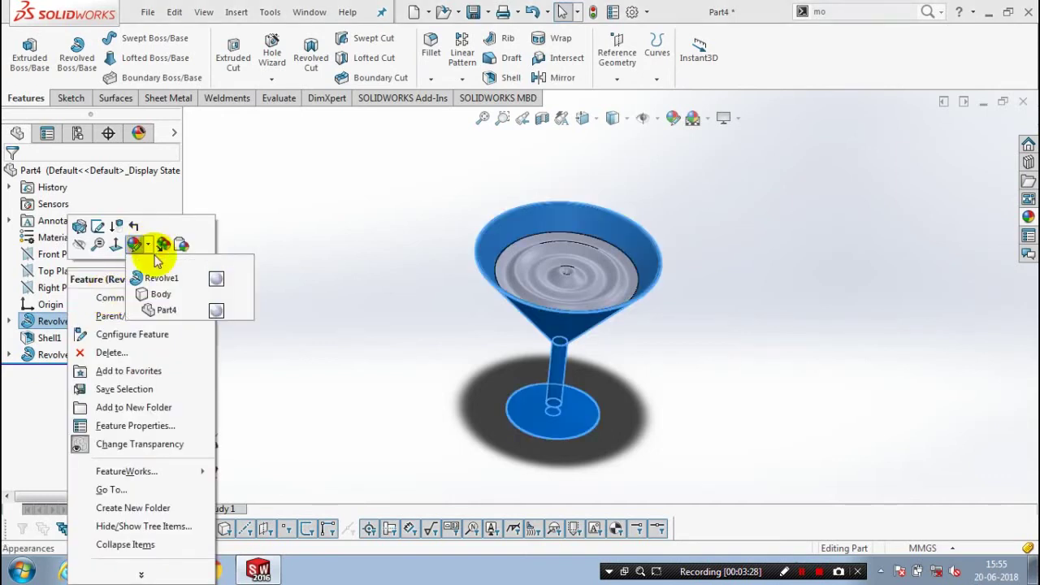
left_click(162, 294)
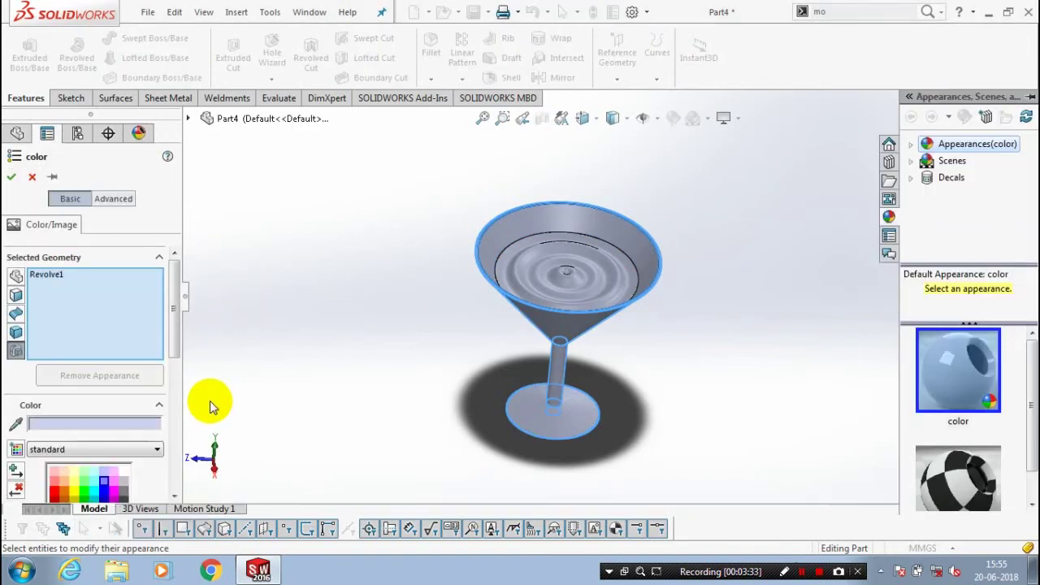
scroll(70, 357, "down", 3)
left_click(74, 353)
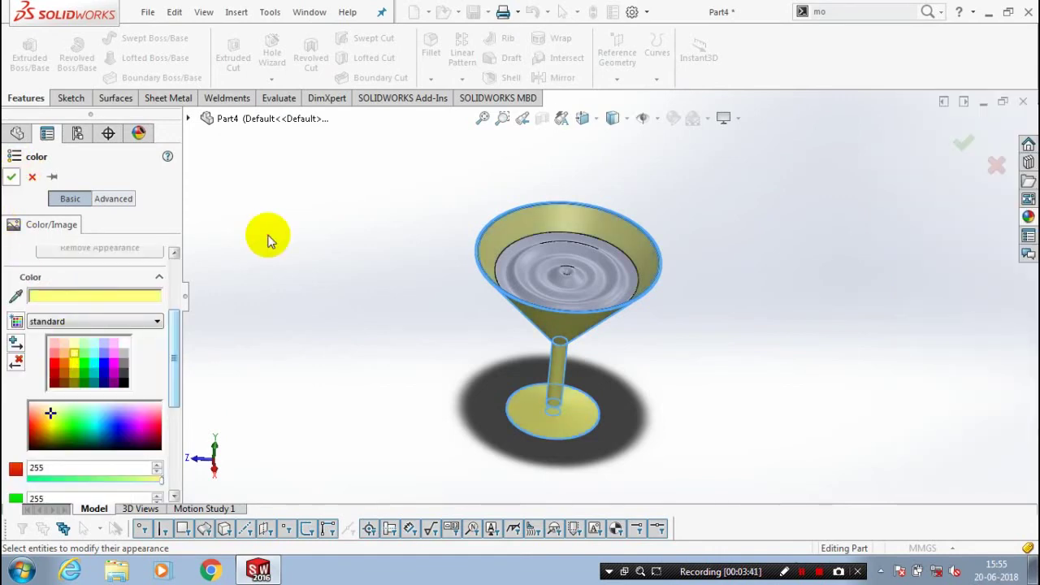
key("Return")
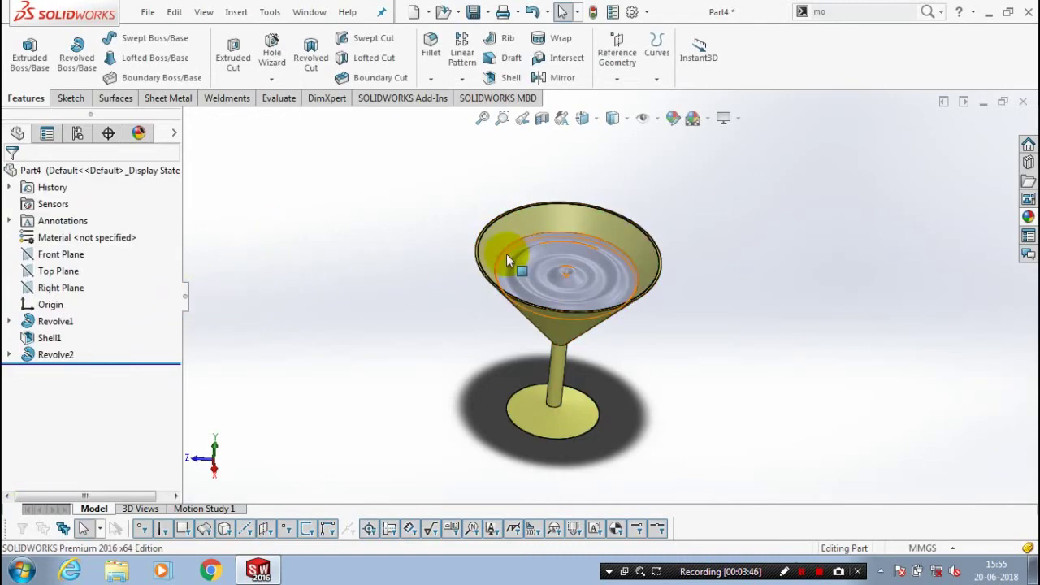
Step: Give the Revolve2 liquid body a cyan appearance
left_click(529, 268)
right_click(529, 266)
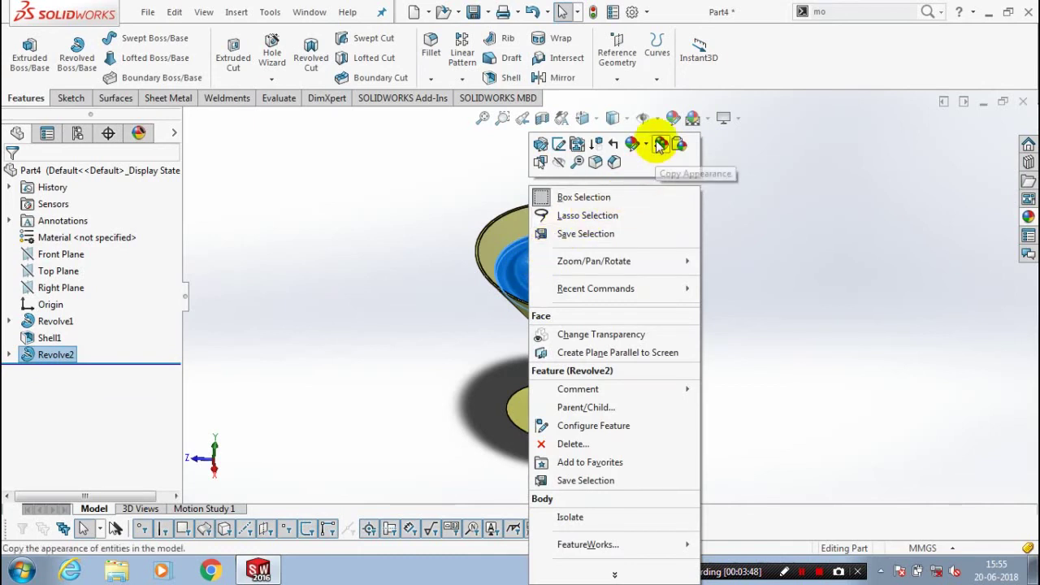
left_click(373, 244)
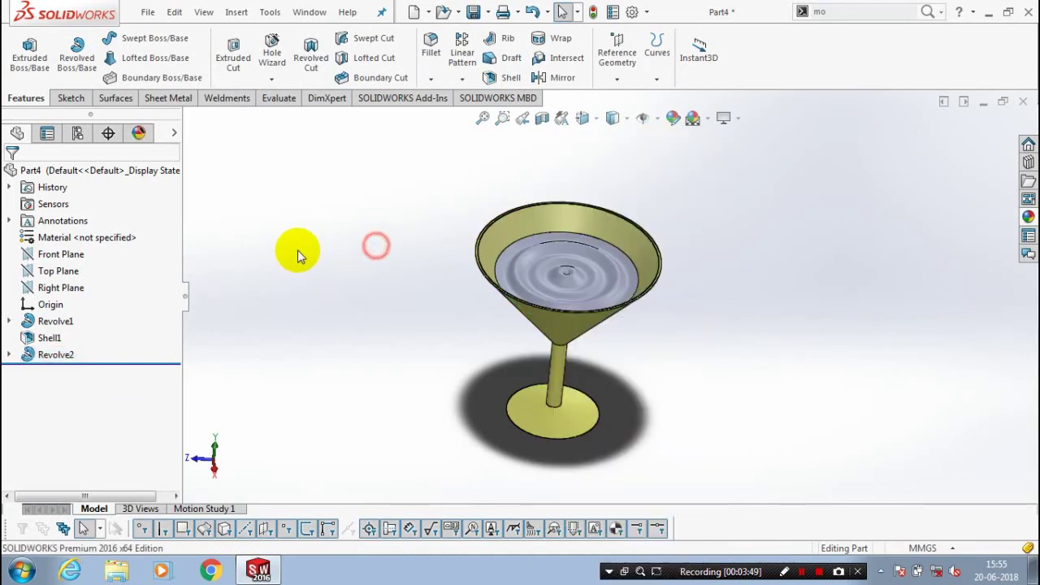
left_click(46, 351)
right_click(47, 351)
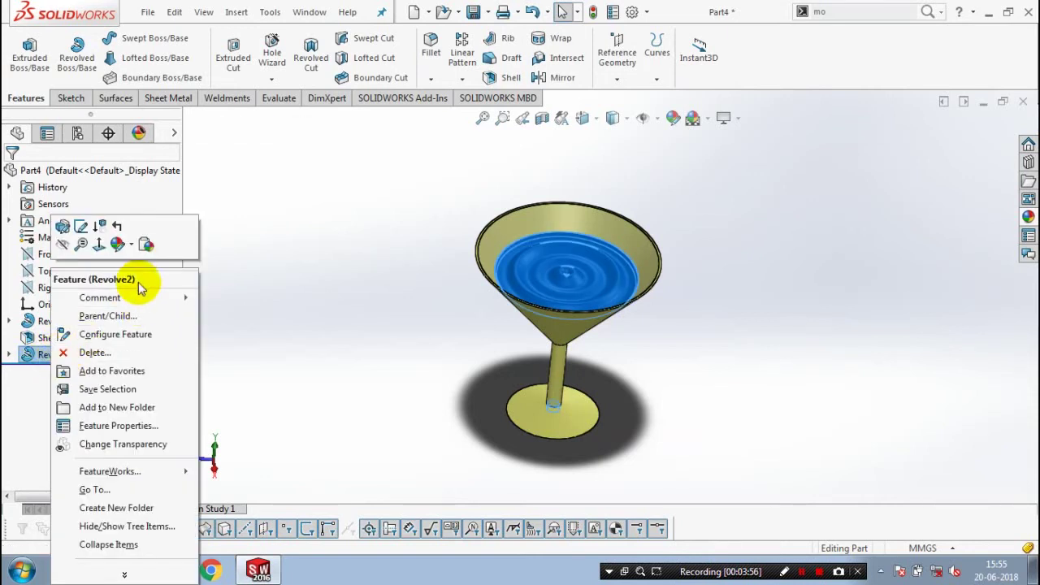
left_click(132, 243)
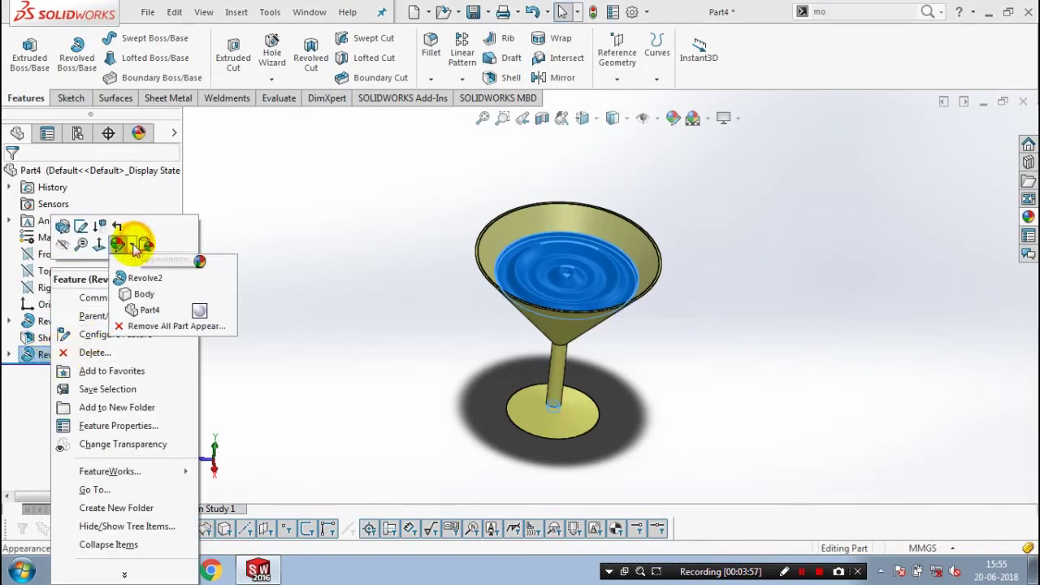
left_click(172, 347)
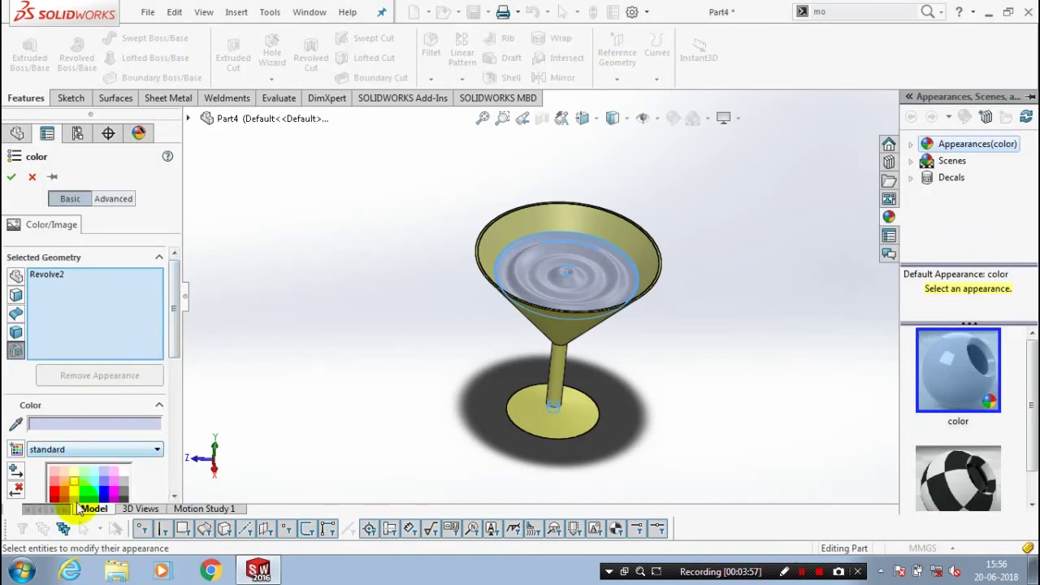
left_click(97, 491)
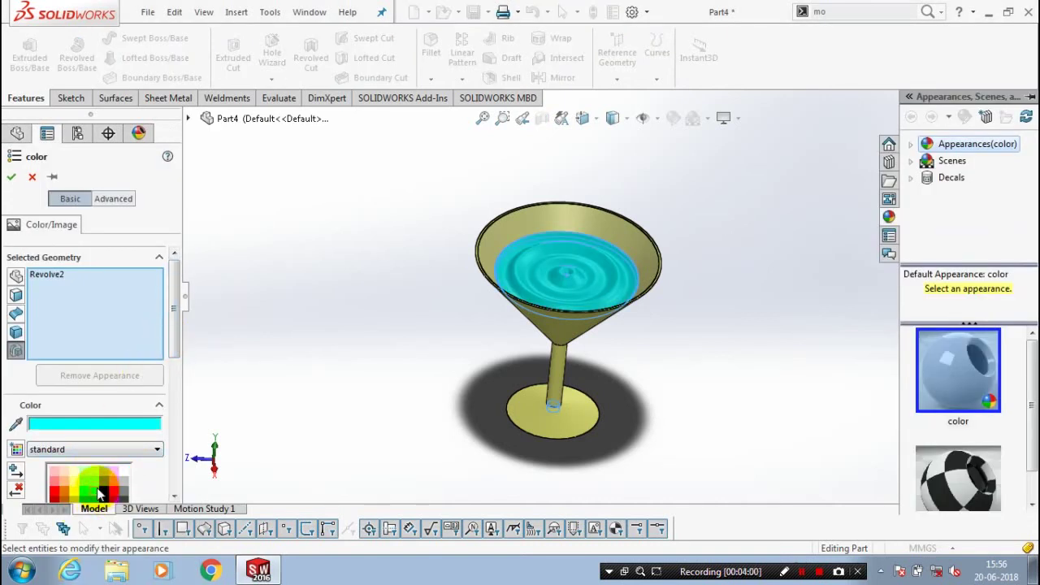
left_click(11, 176)
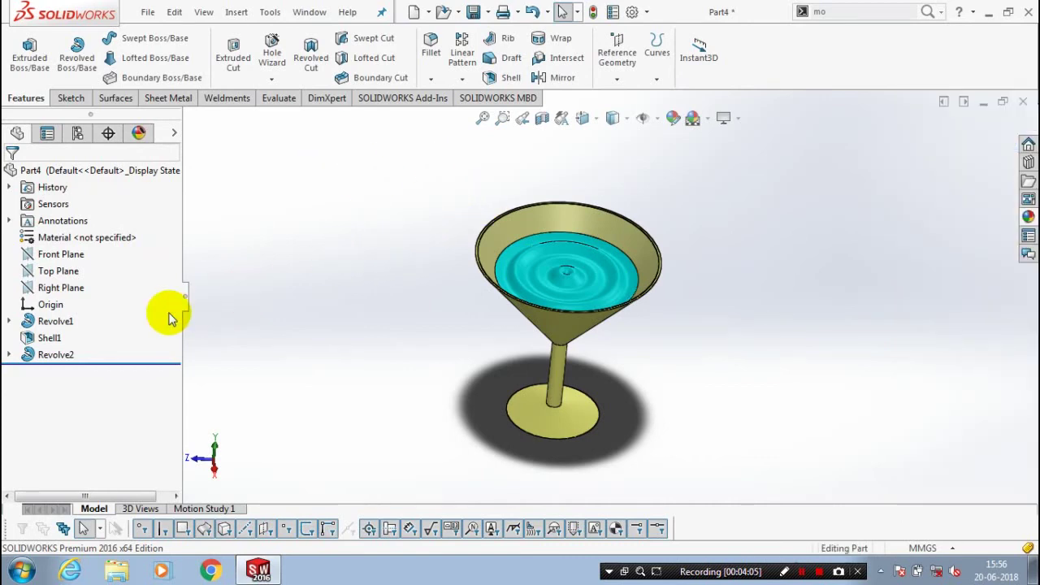
Step: Toggle the transparency of the yellow Revolve1 glass shell
right_click(54, 325)
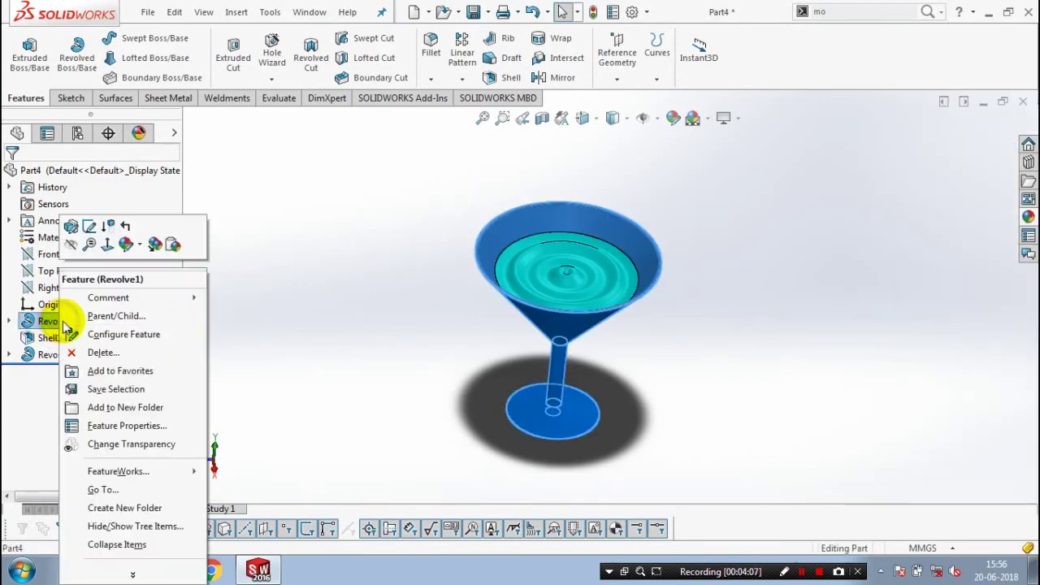
left_click(104, 445)
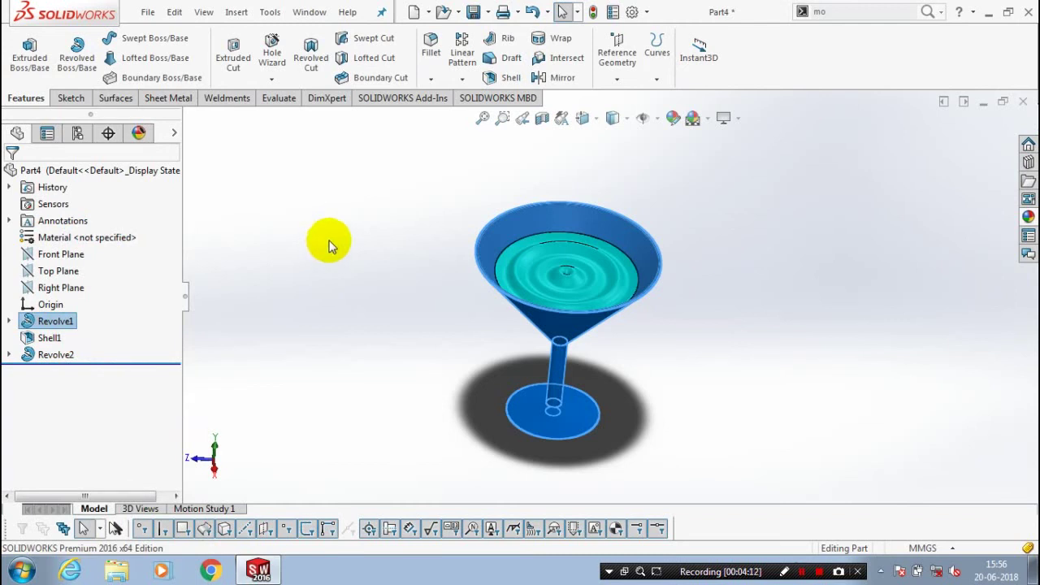
left_click(329, 244)
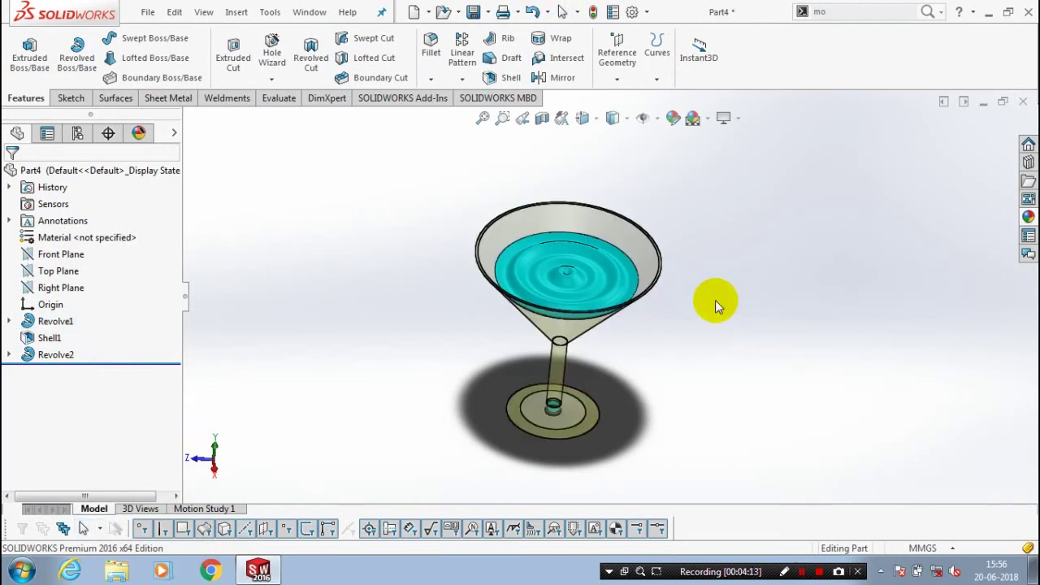
Step: Orbit and zoom to inspect the yellow glass and cyan liquid from several tilted angles
middle_click_drag(674, 318, 681, 299)
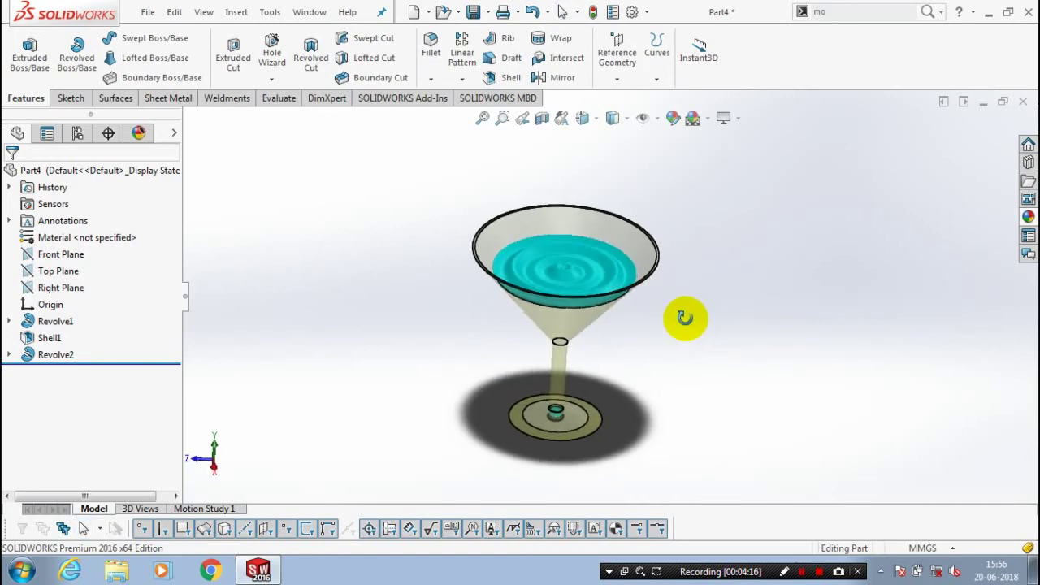
scroll(675, 291, "down", 3)
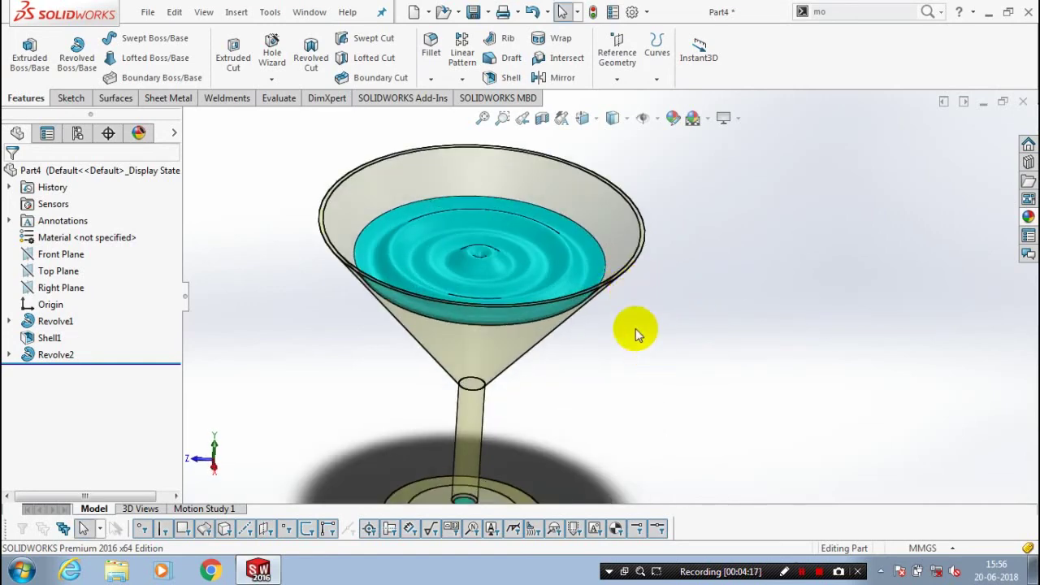
middle_click_drag(637, 333, 669, 325)
scroll(674, 333, "up", 3)
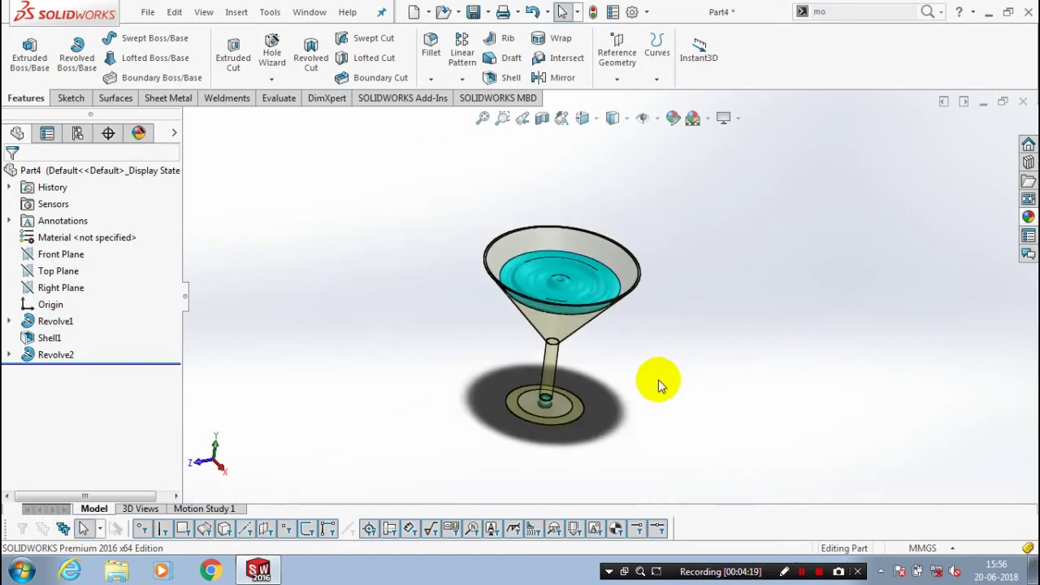
scroll(621, 319, "down", 2)
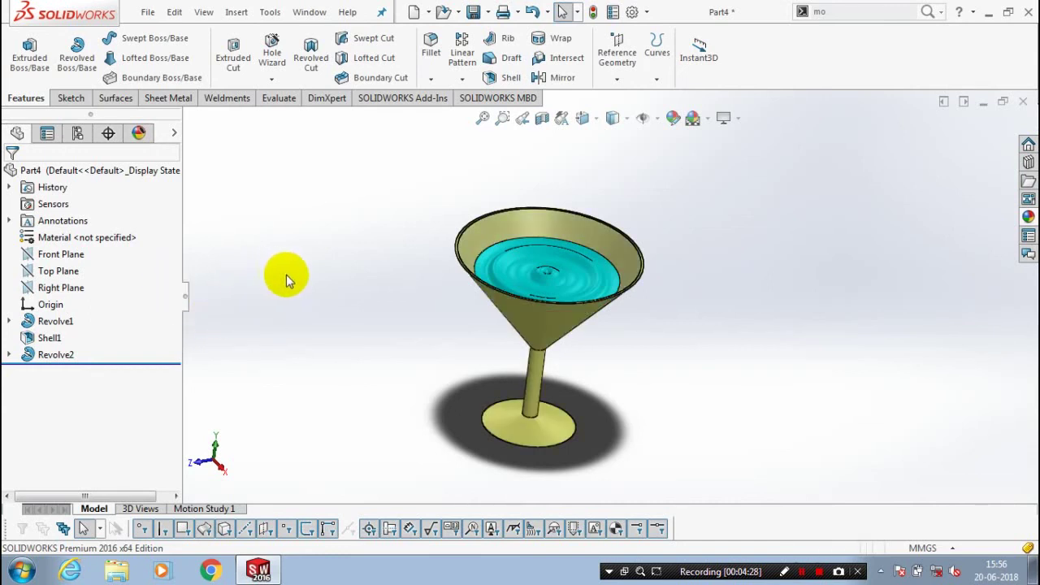
mouse_move(287, 279)
middle_mouse_down()
mouse_move(339, 413)
mouse_move(307, 349)
mouse_move(668, 339)
mouse_move(655, 376)
middle_mouse_up()
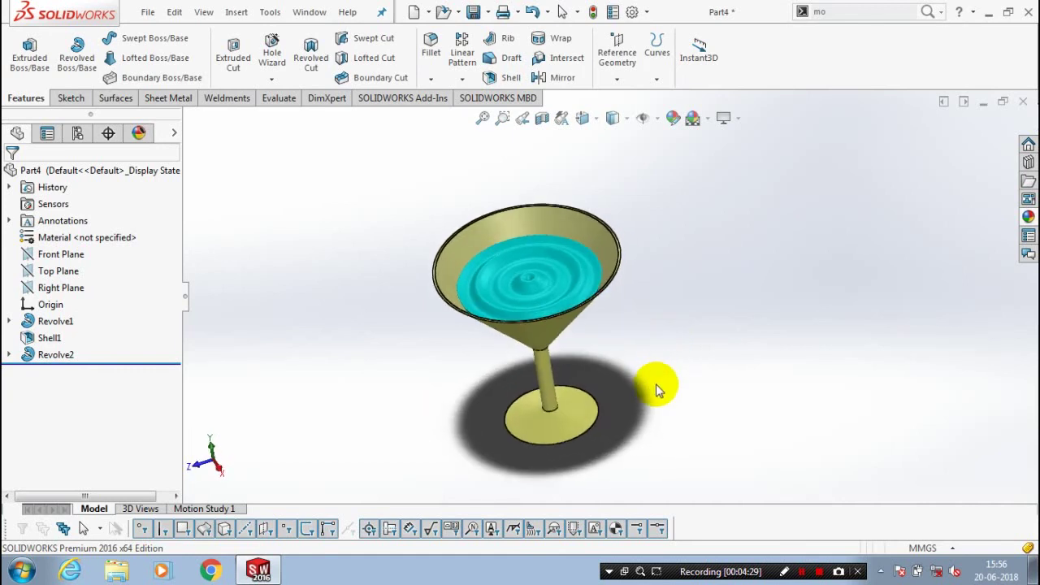
scroll(428, 390, "down", 2)
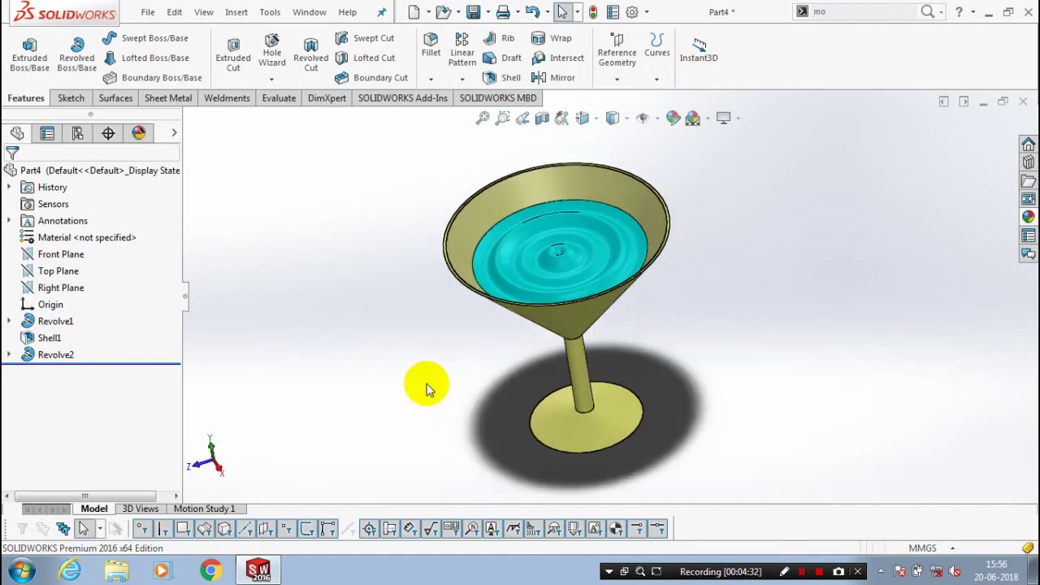
mouse_move(429, 388)
middle_mouse_down()
mouse_move(378, 360)
mouse_move(406, 332)
middle_mouse_up()
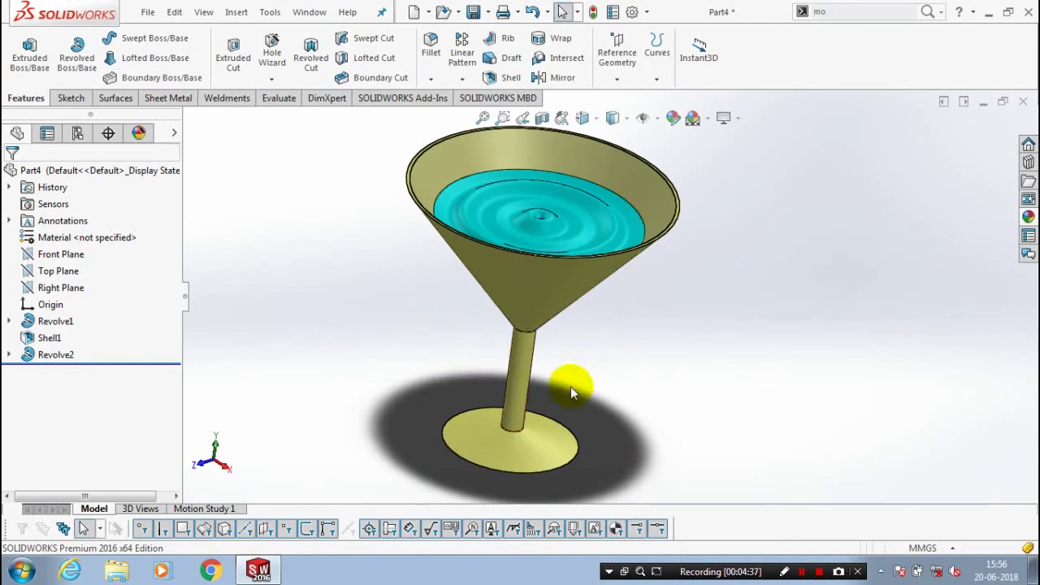
Step: Fit the yellow glass with its cyan liquid to the view and switch to Shaded display without edges
key("f")
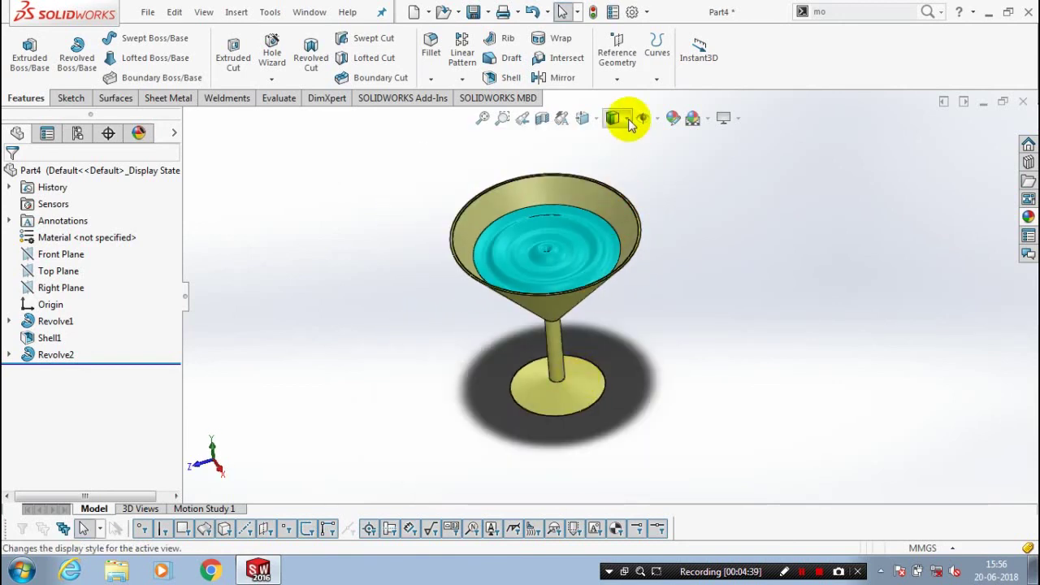
left_click(631, 121)
left_click(619, 140)
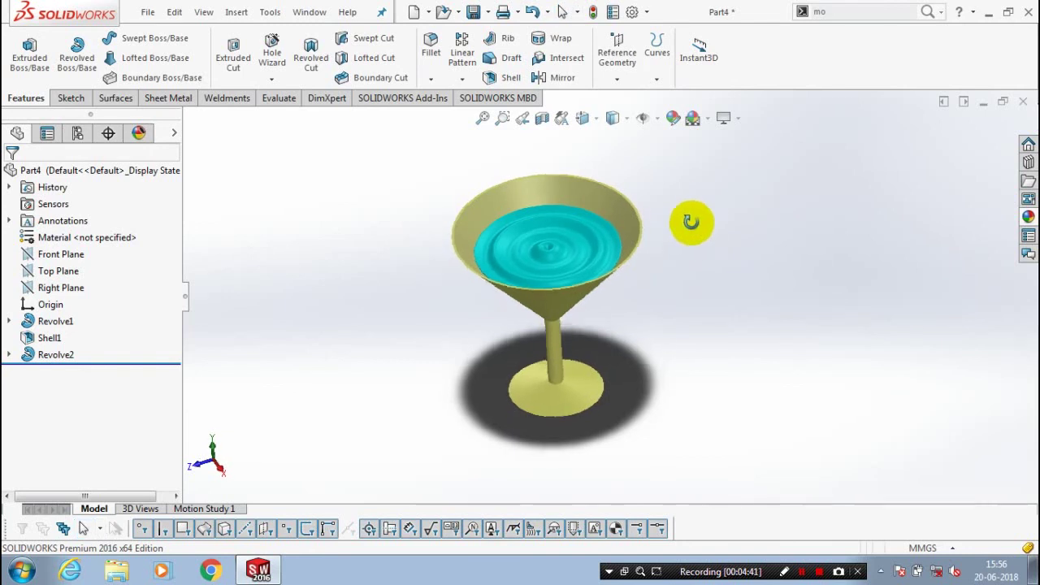
middle_click_drag(691, 221, 697, 214)
scroll(687, 195, "down", 2)
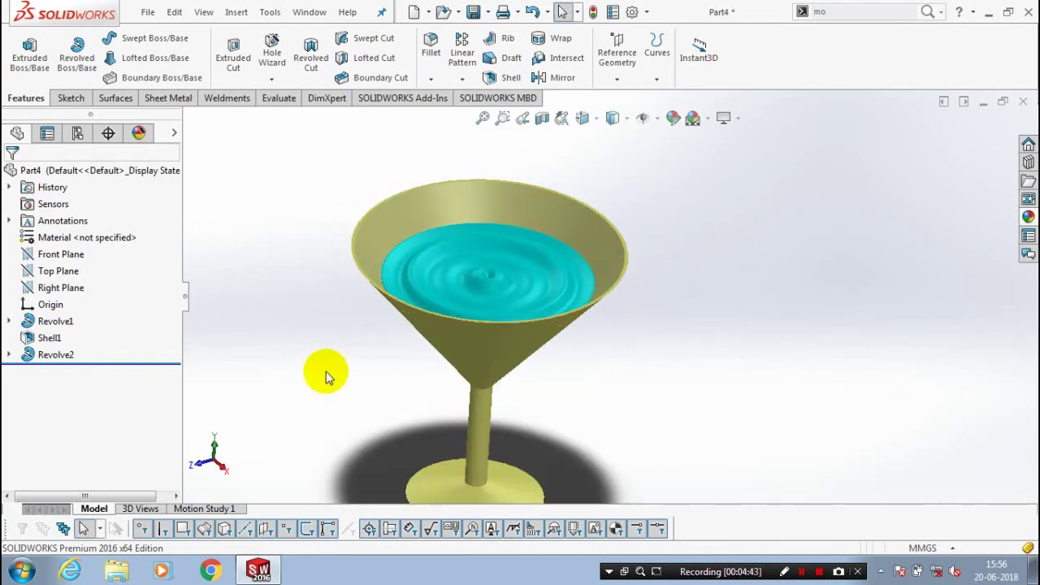
scroll(341, 386, "up", 2)
scroll(452, 431, "down", 3)
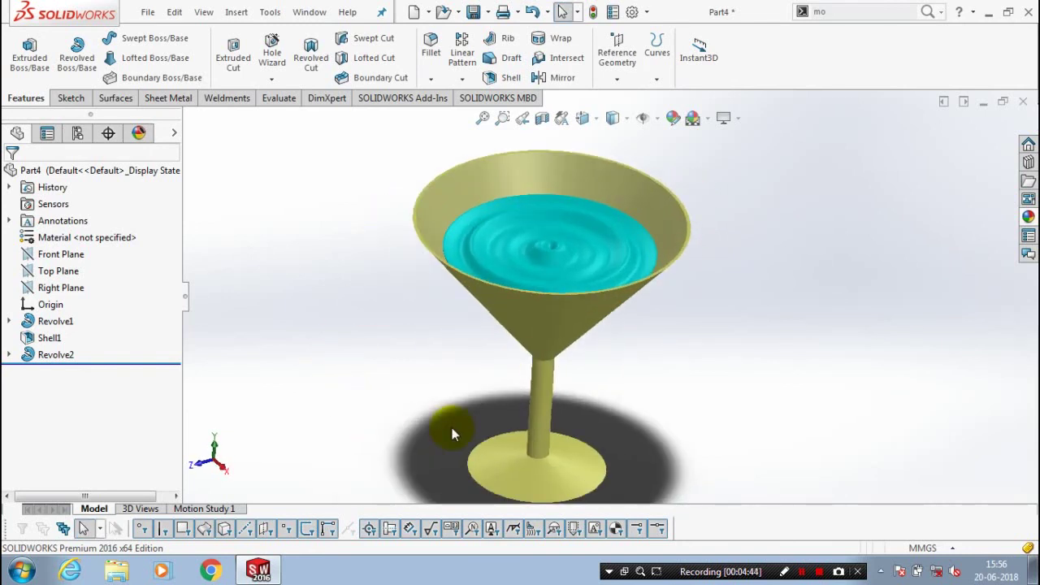
scroll(452, 431, "up", 2)
scroll(692, 333, "down", 2)
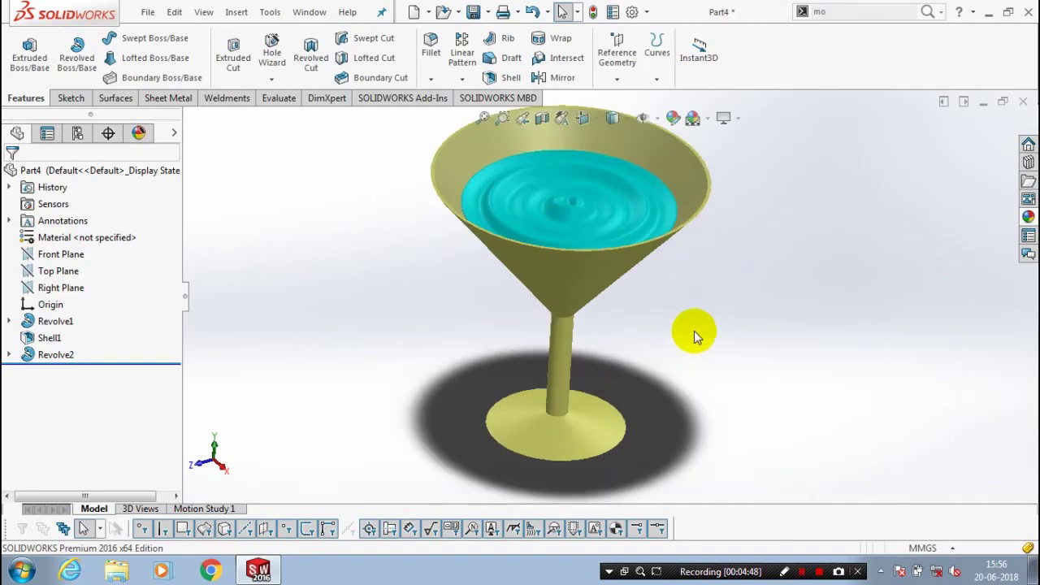
scroll(694, 331, "up", 2)
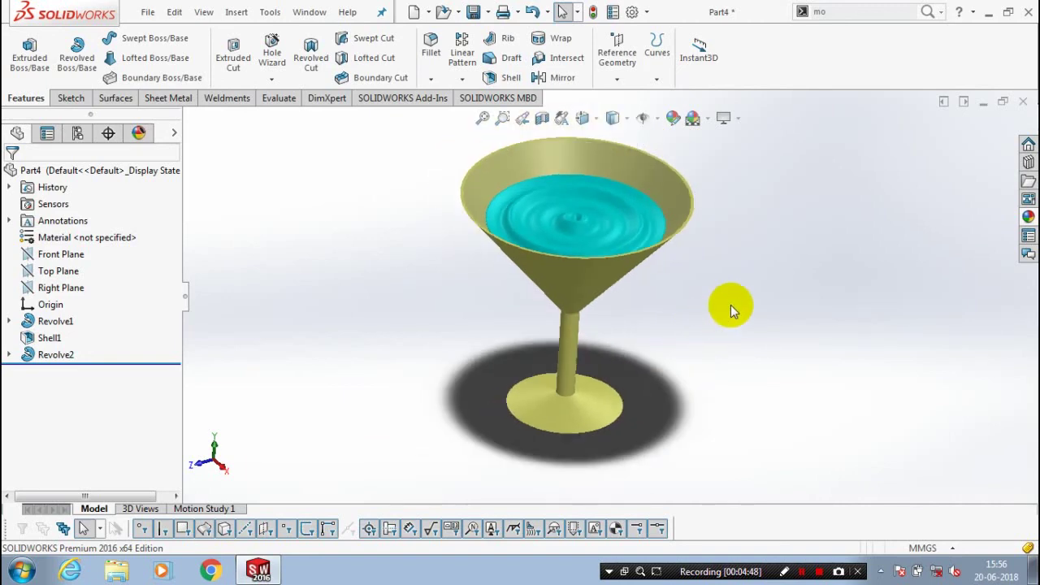